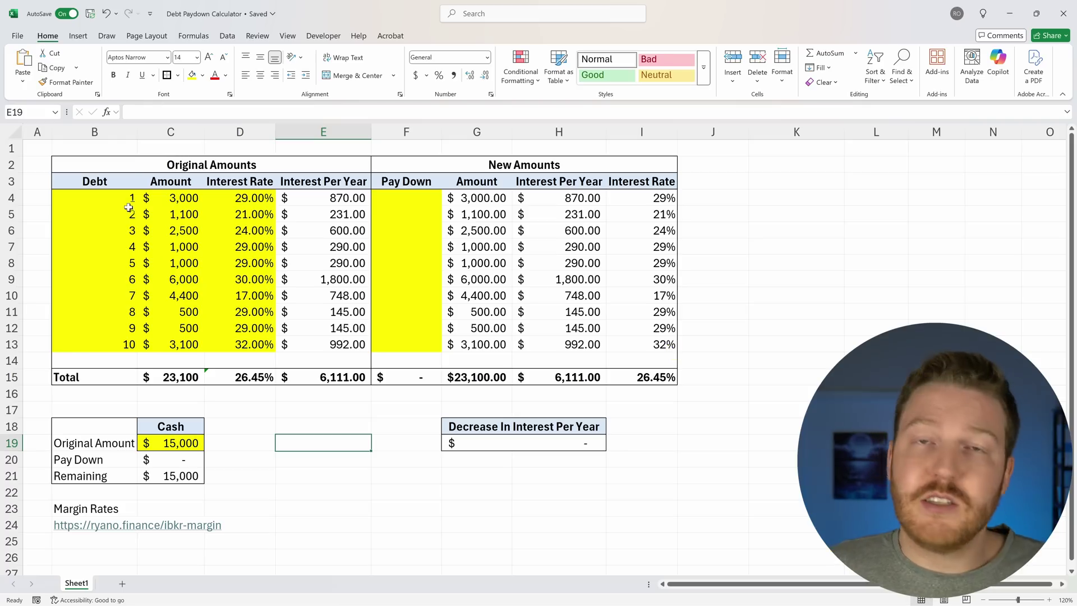
# Review the ten debt numbers and their balances in column C
pyautogui.click(107, 177)
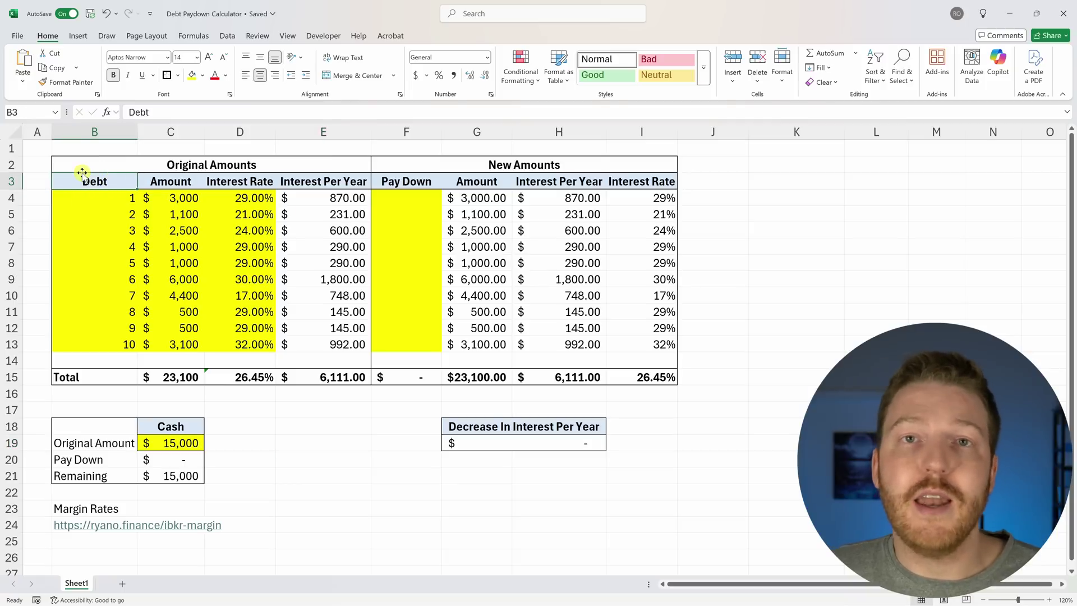
pyautogui.click(38, 185)
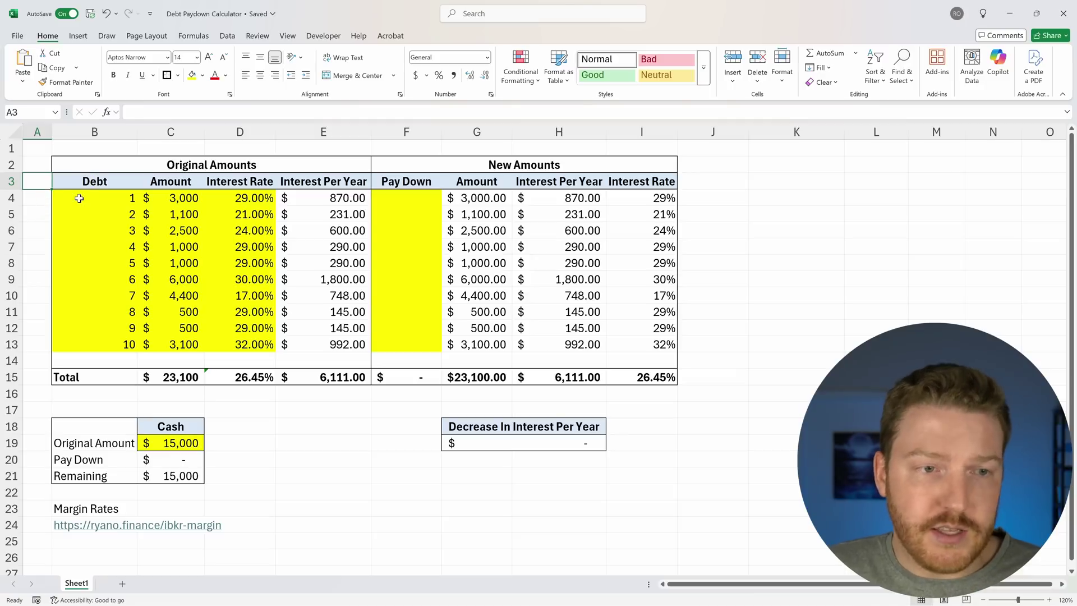
pyautogui.moveTo(79, 197); pyautogui.dragTo(92, 344)
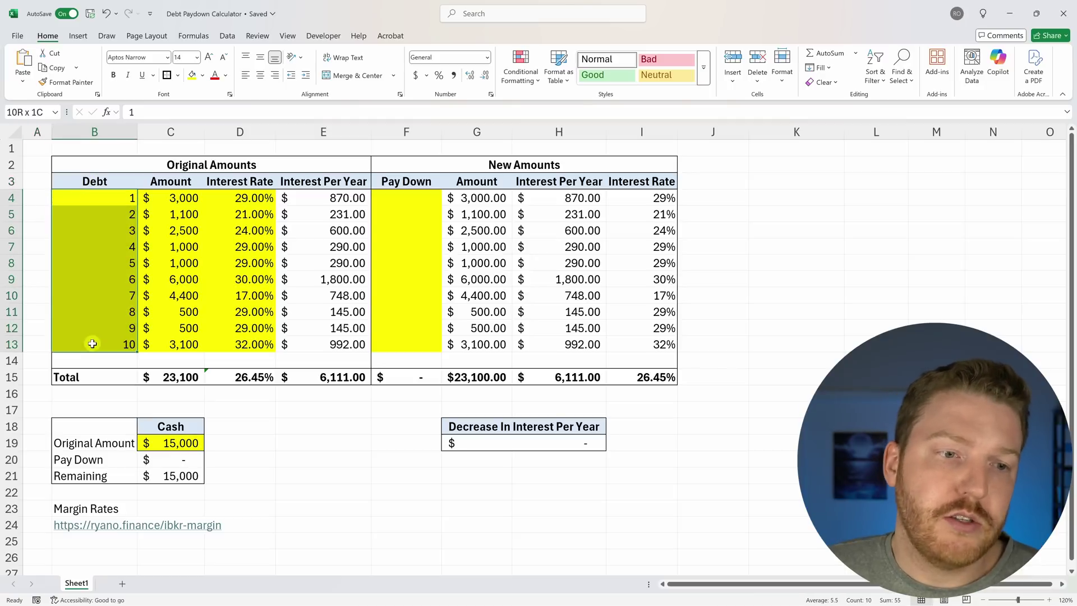
pyautogui.moveTo(179, 197); pyautogui.dragTo(191, 344)
pyautogui.click(189, 198)
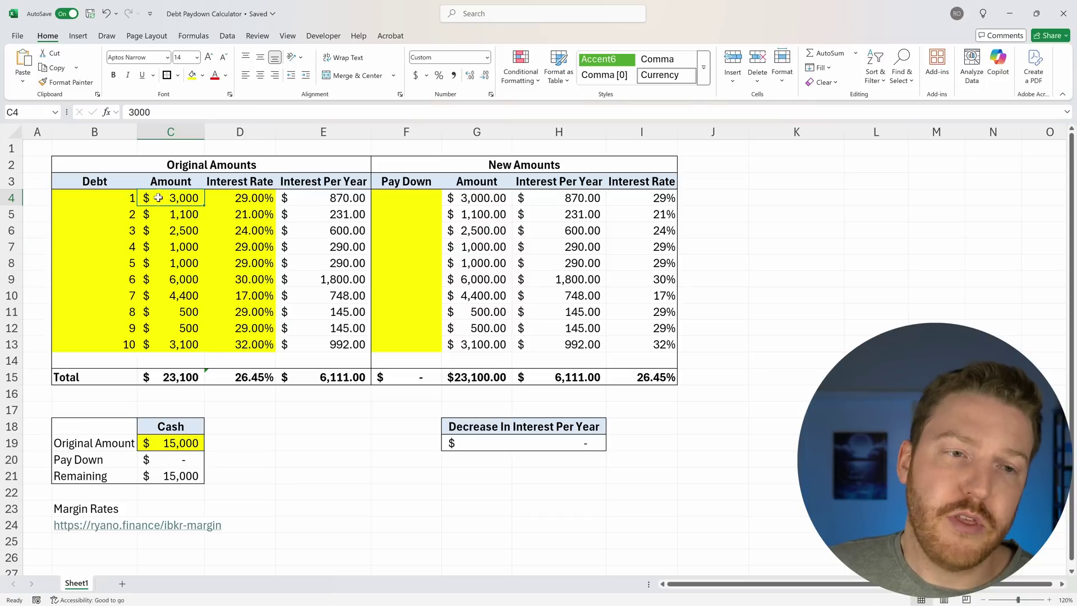
pyautogui.click(161, 218)
pyautogui.click(179, 231)
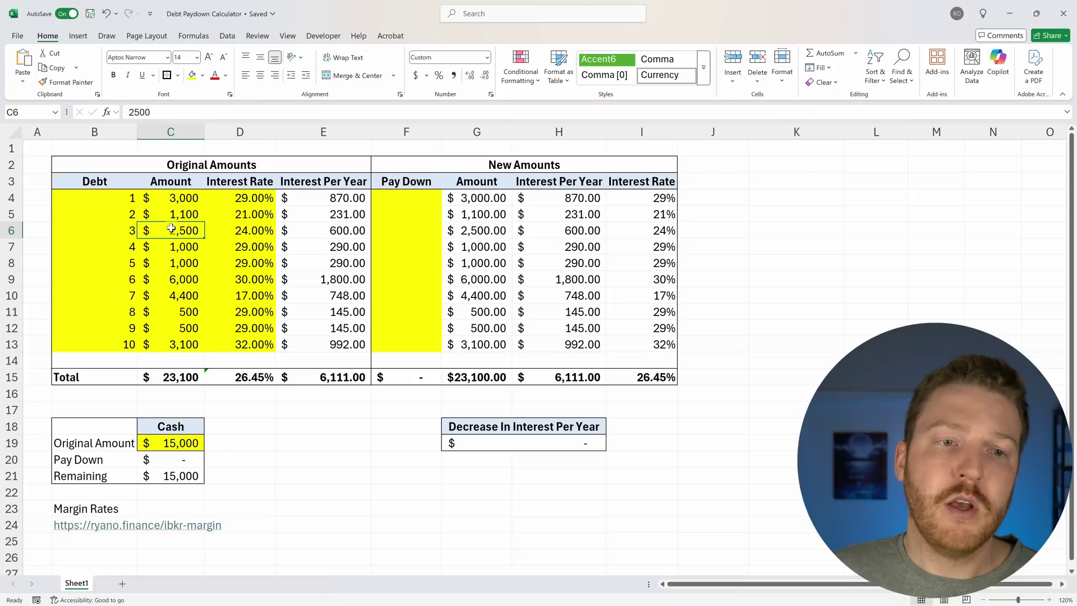
# Inspect debt 1's 29% rate and the interest-per-year formula in E4 without changing it
pyautogui.click(254, 199)
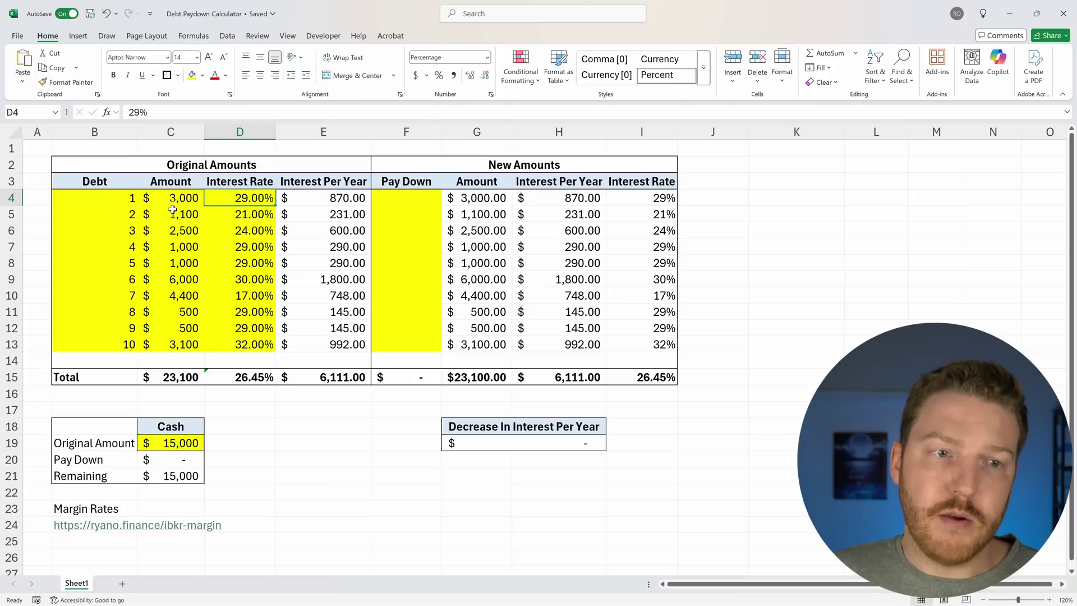
pyautogui.click(133, 201)
pyautogui.click(168, 197)
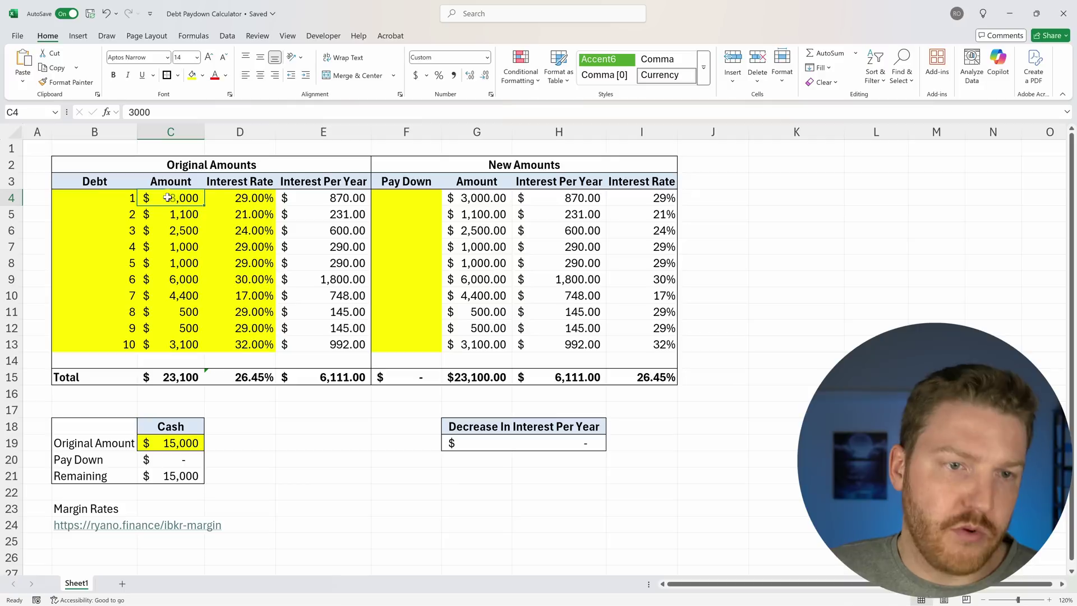
pyautogui.click(242, 197)
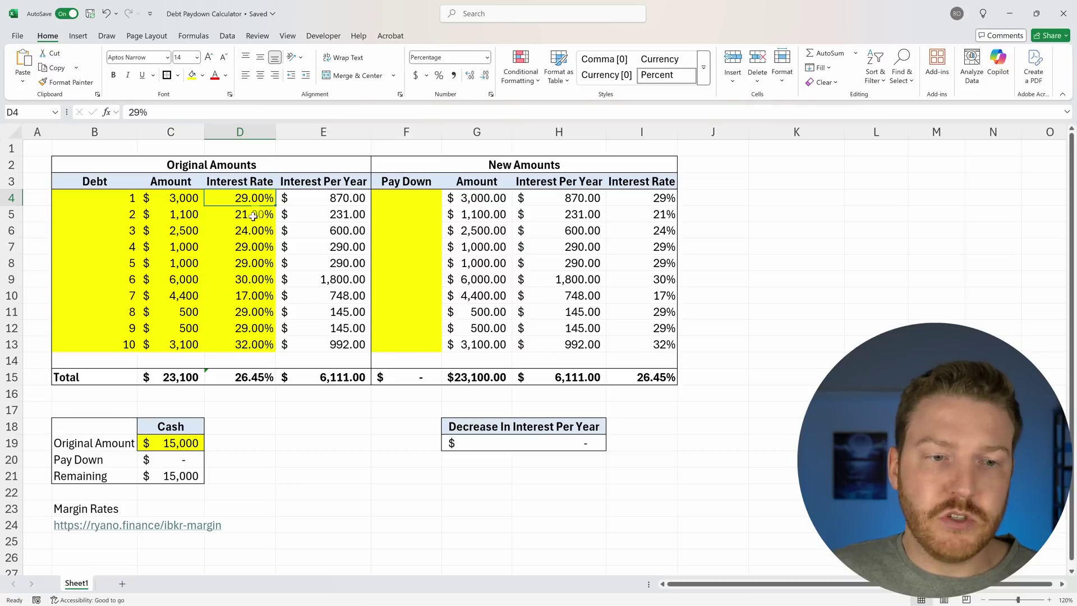
pyautogui.click(341, 200)
pyautogui.click(187, 111)
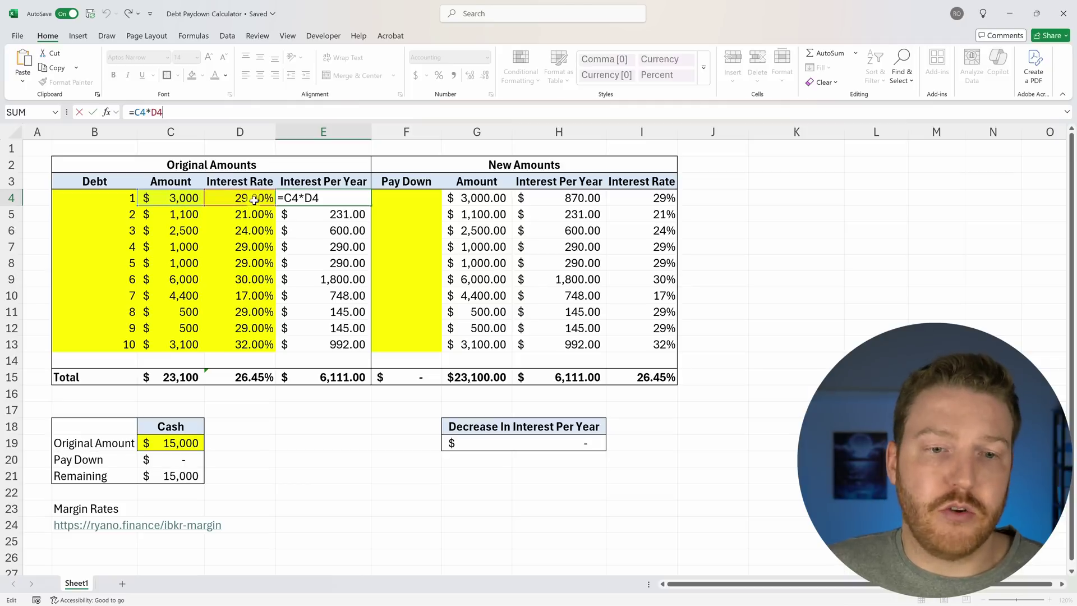
pyautogui.press('Escape')
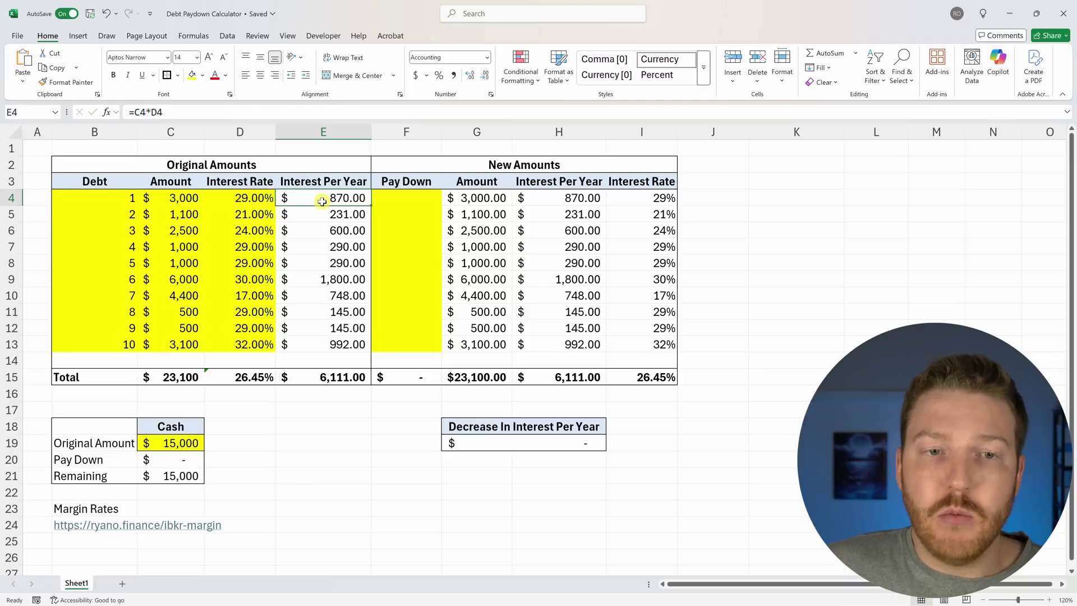
# Check the interest formulas down column E and the range summed in E15
pyautogui.click(359, 215)
pyautogui.click(353, 230)
pyautogui.click(351, 312)
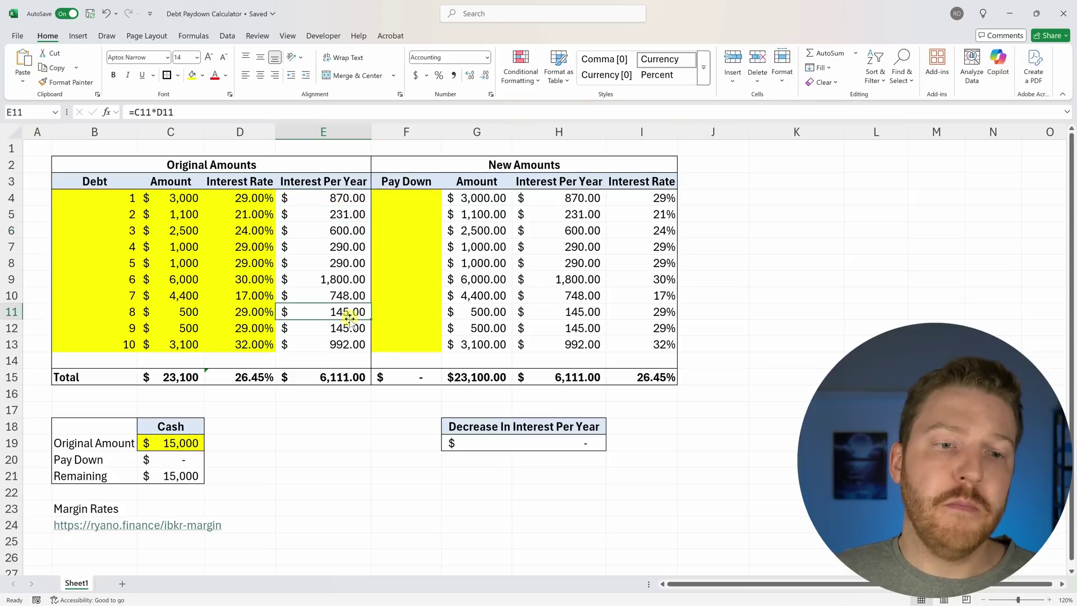
pyautogui.click(328, 374)
pyautogui.press('F2')
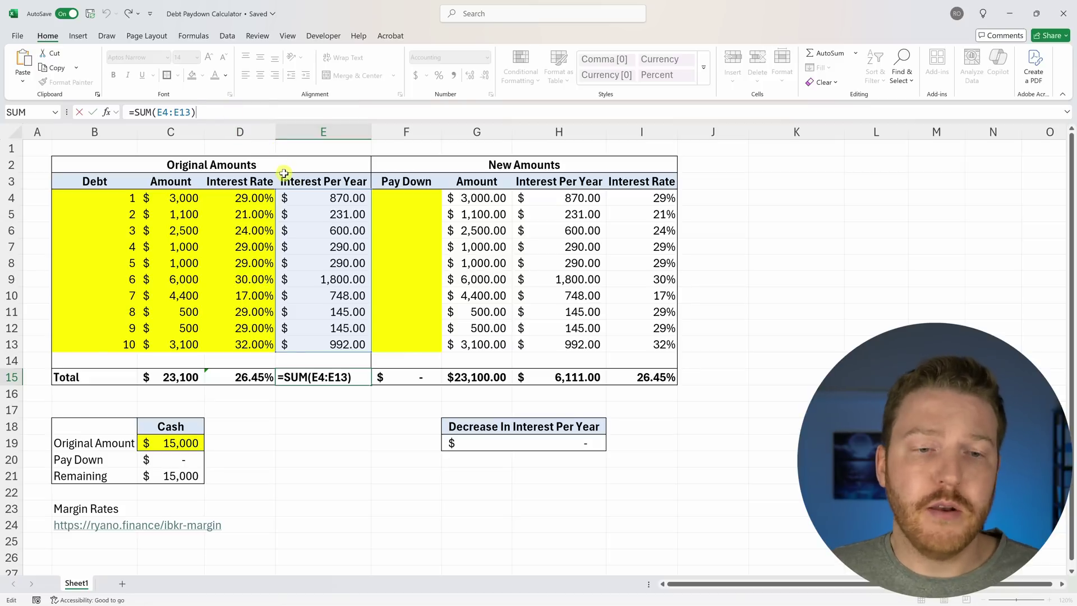
pyautogui.press('Escape')
# Inspect the C15 total amount and D15 weighted average rate formulas
pyautogui.click(180, 375)
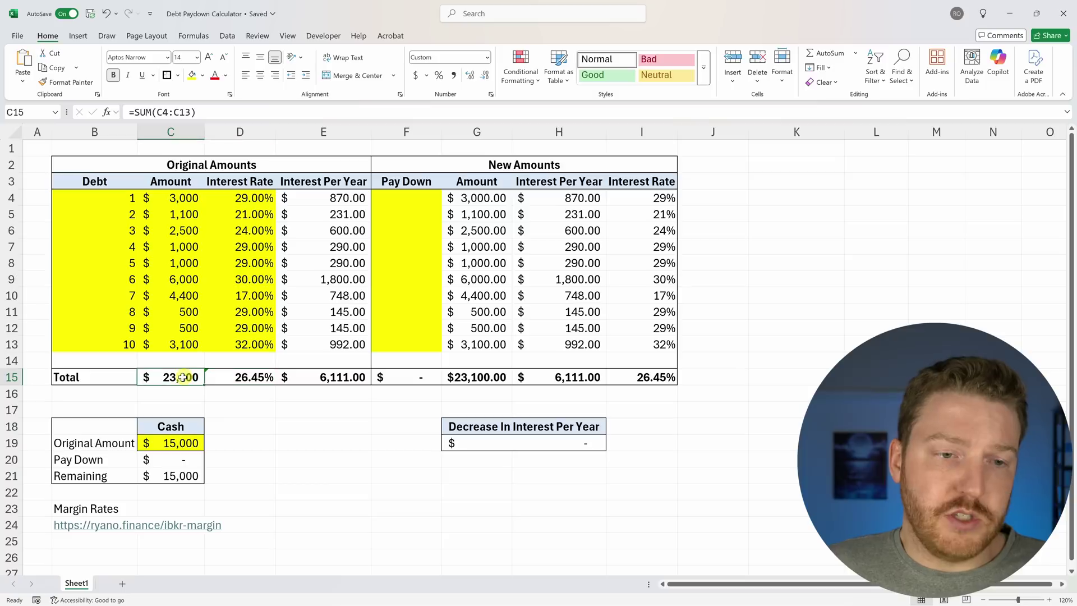
pyautogui.click(312, 382)
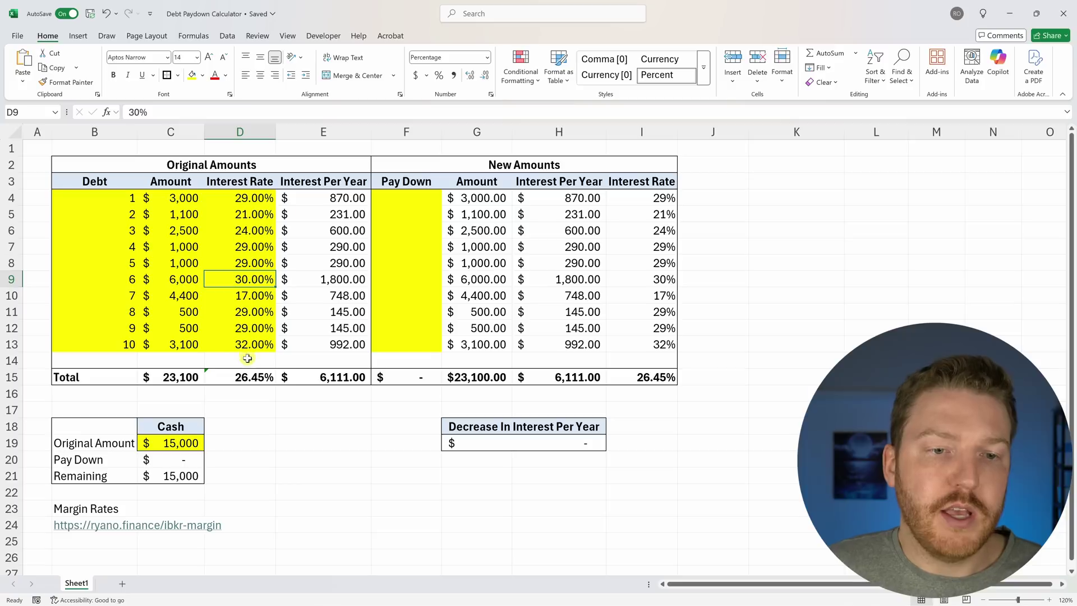
pyautogui.click(253, 376)
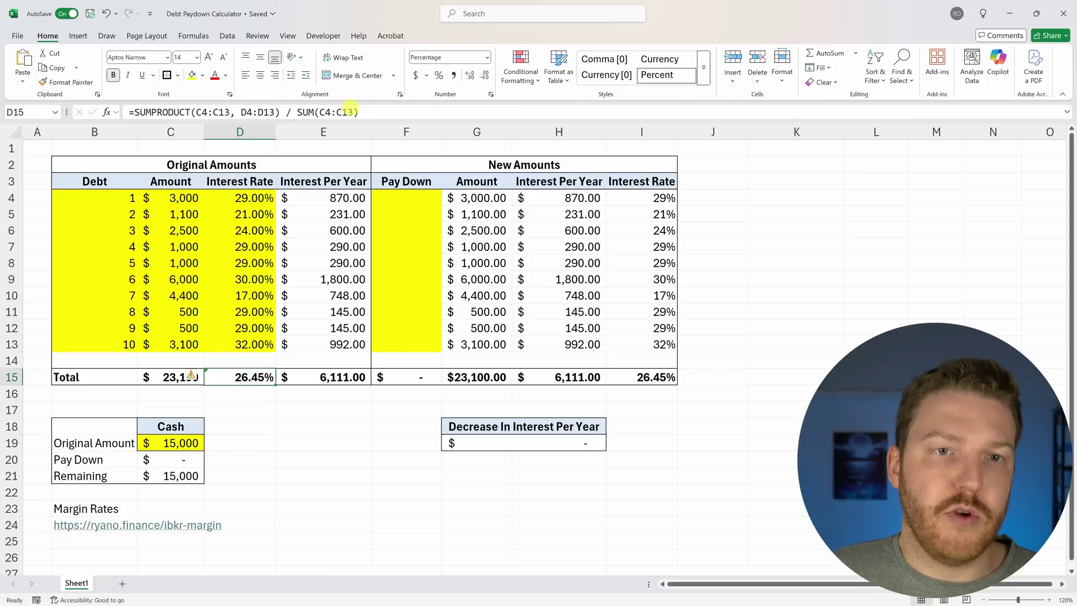
pyautogui.click(370, 112)
pyautogui.press('Escape')
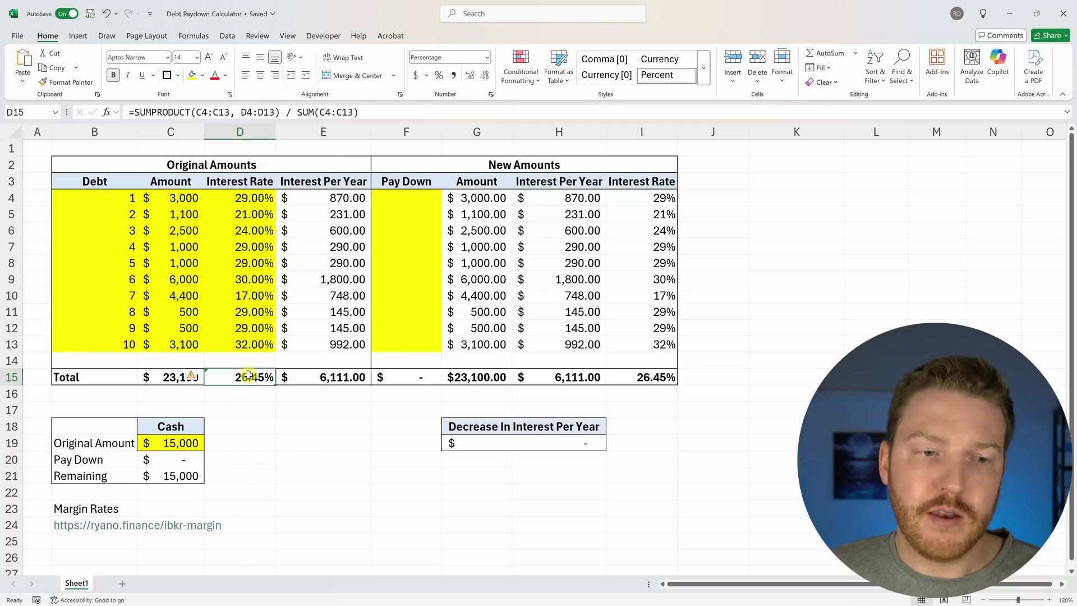
# Check the 15,000 starting cash and pay down debt 6's largest balance of 6,000 in F9
pyautogui.click(109, 444)
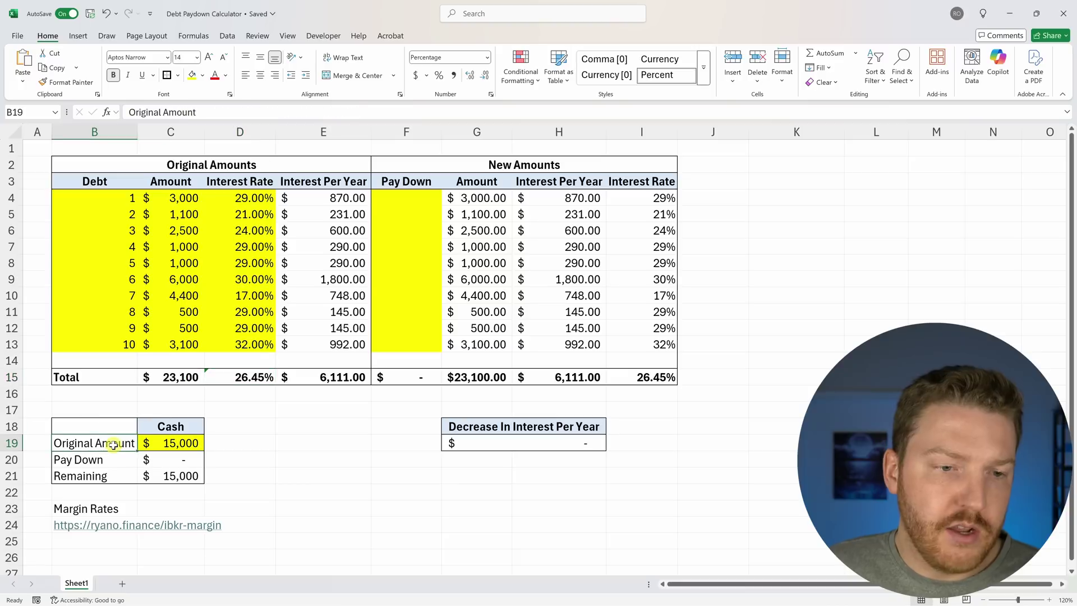
pyautogui.click(172, 441)
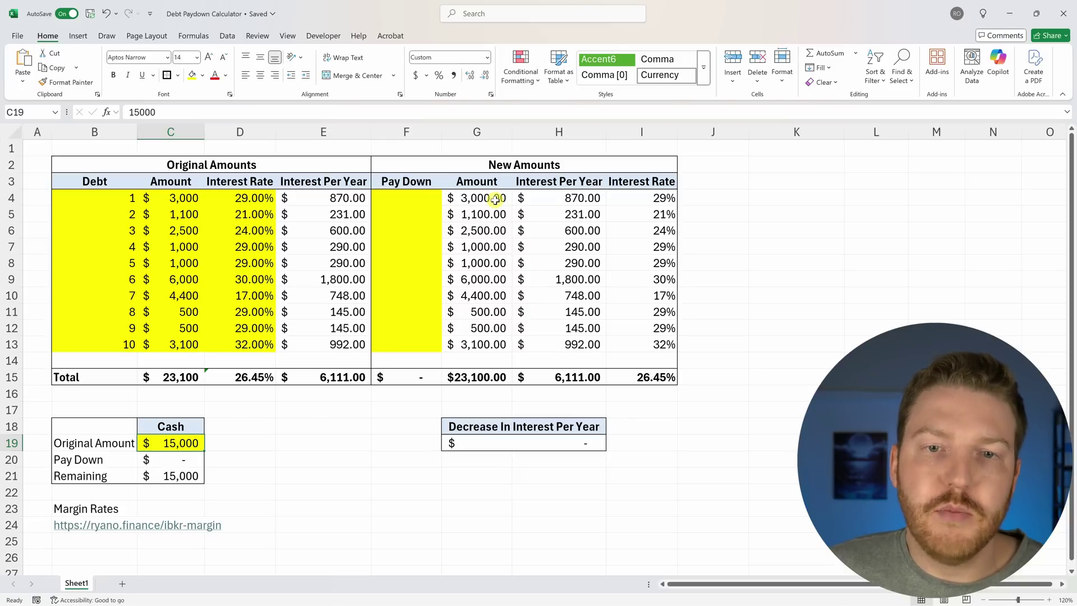
pyautogui.click(408, 199)
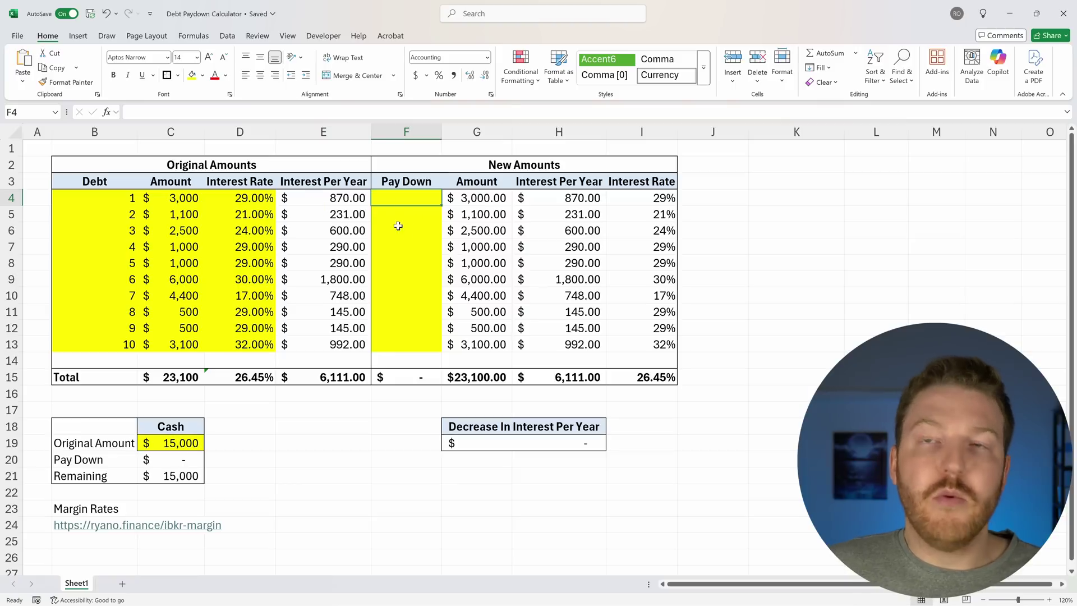
pyautogui.click(187, 280)
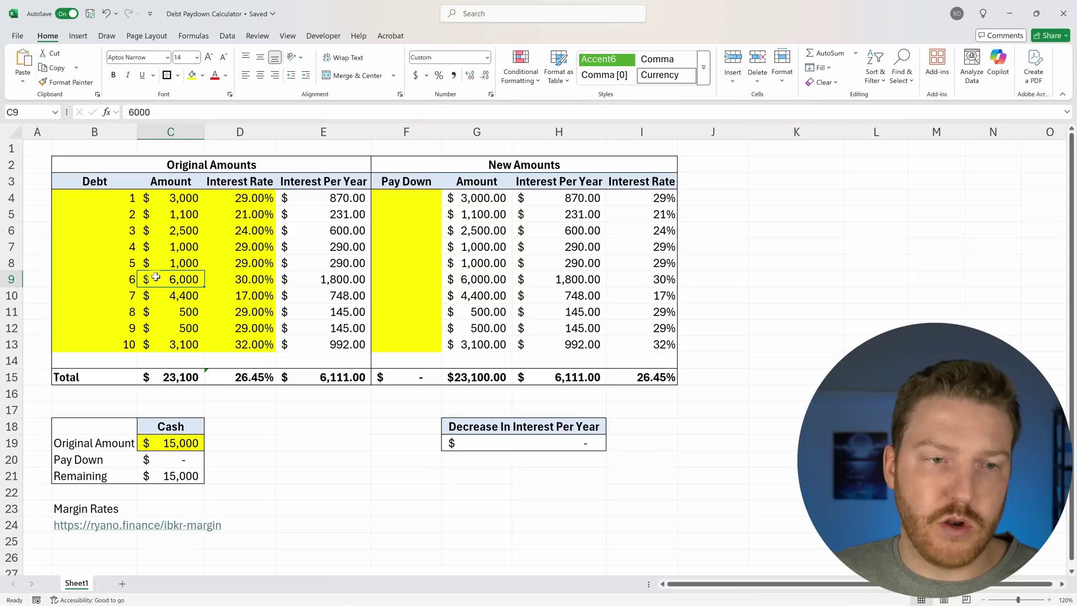
pyautogui.click(404, 277)
pyautogui.write('6000')
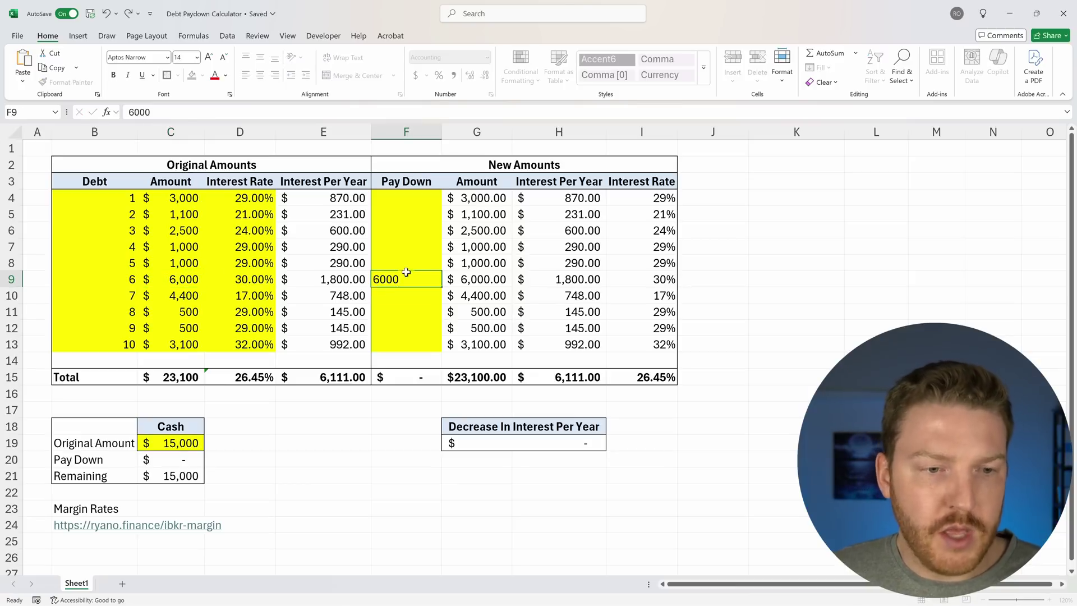
pyautogui.press('Return')
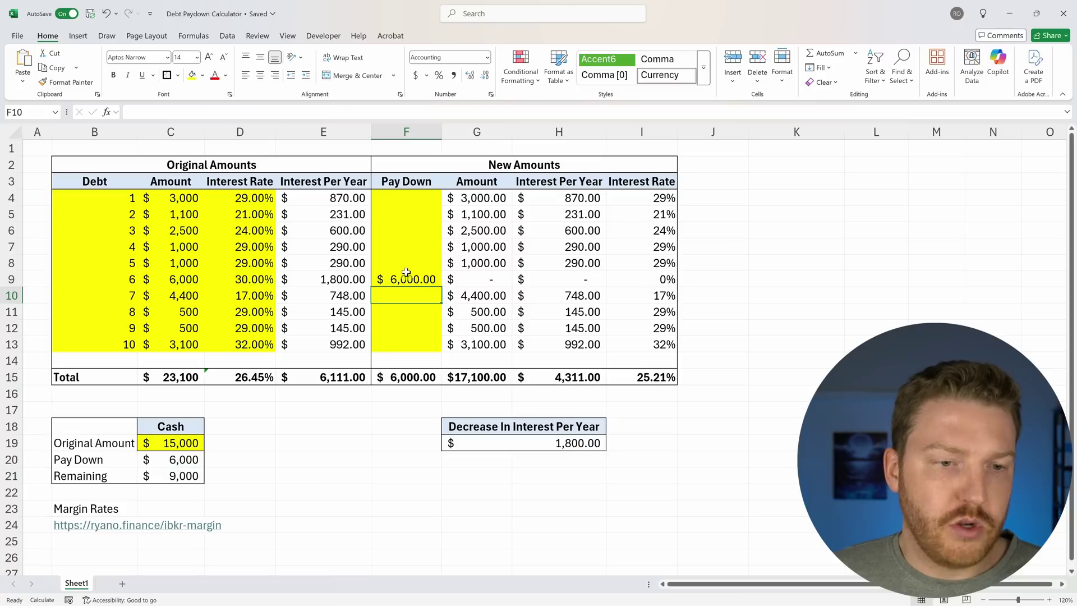
# Review the remaining-cash formula in C21 of the cash table
pyautogui.moveTo(185, 460); pyautogui.dragTo(110, 459)
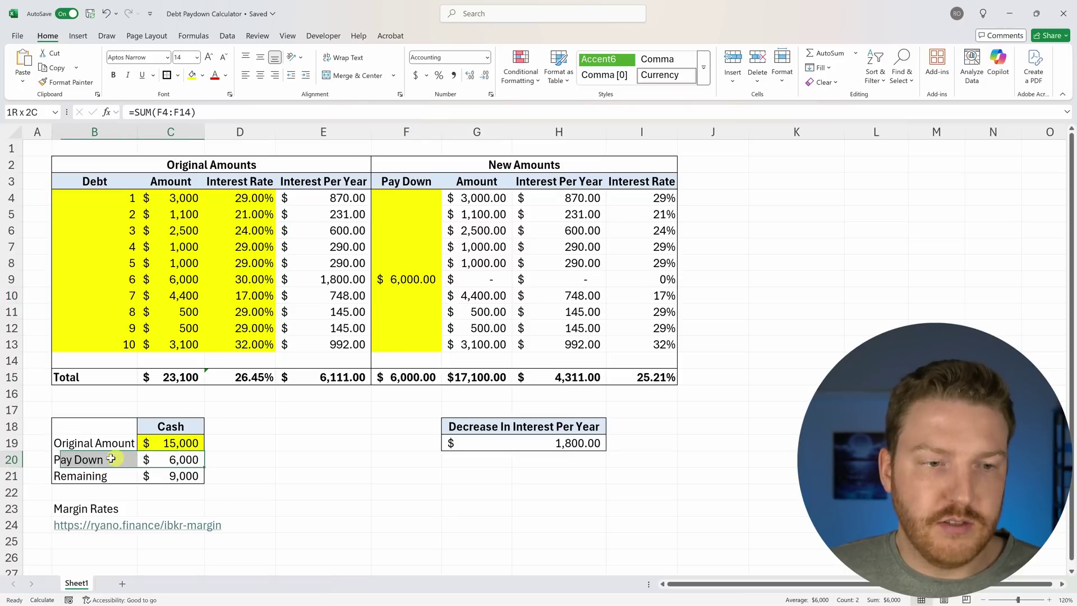
pyautogui.click(157, 478)
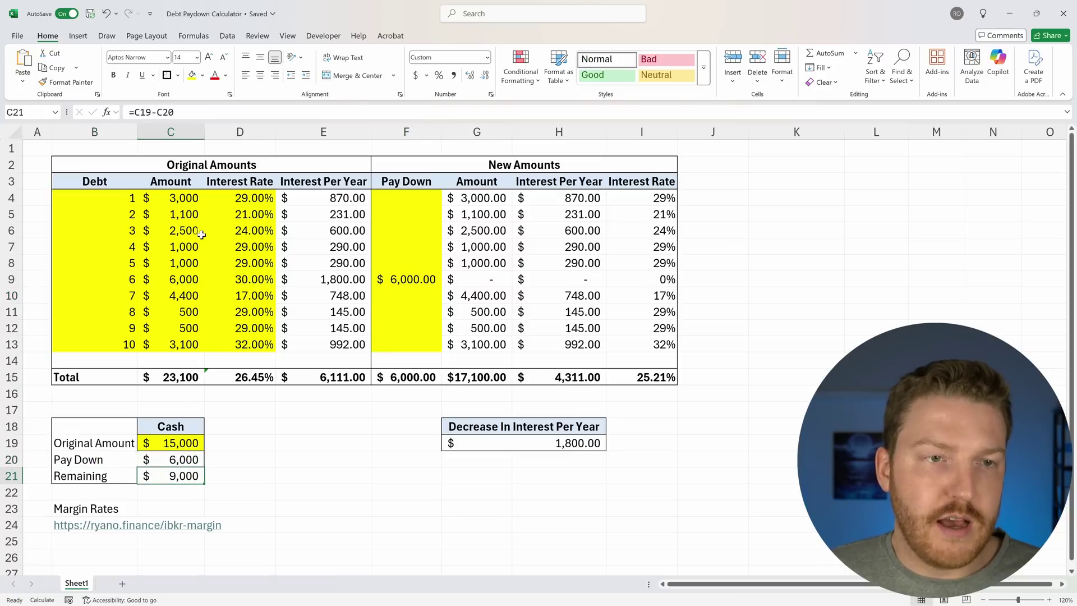
pyautogui.click(193, 113)
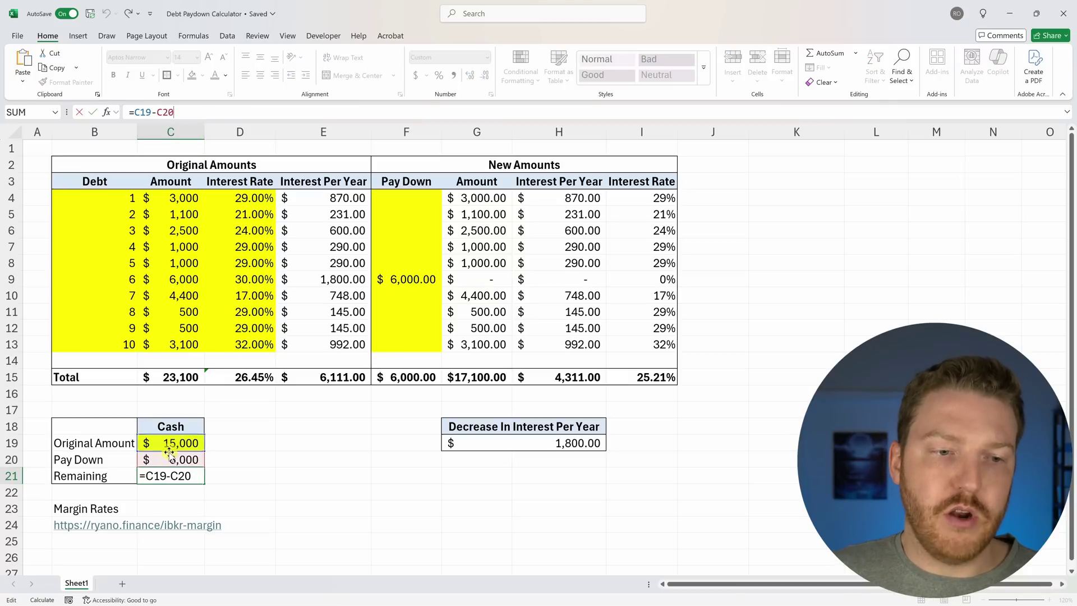
pyautogui.press('Escape')
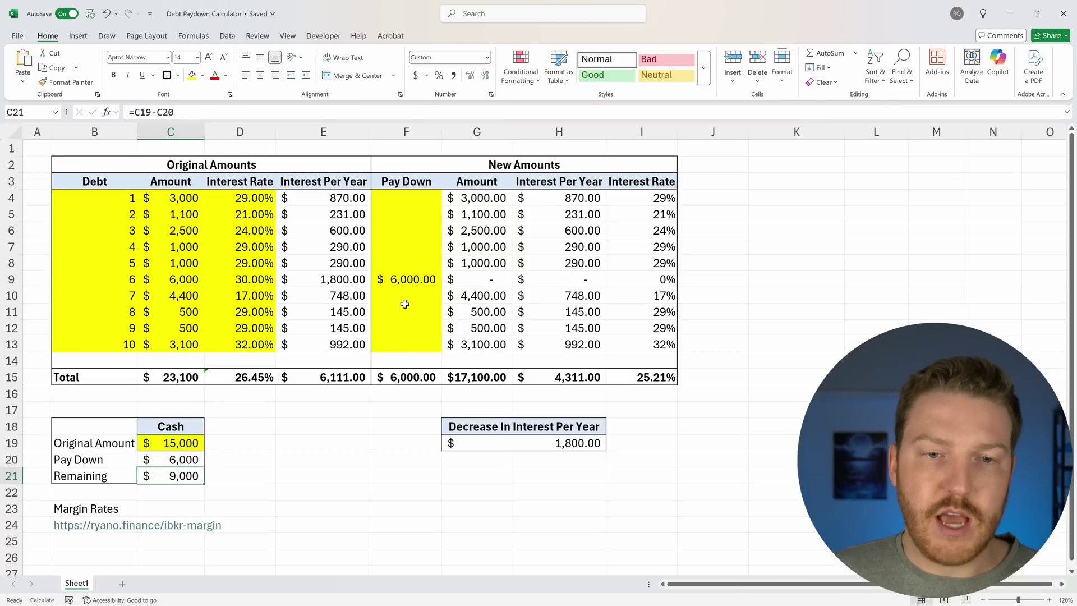
# Inspect debt 6's new amount, new interest per year and new rate formulas under New Amounts
pyautogui.moveTo(414, 281); pyautogui.dragTo(169, 280)
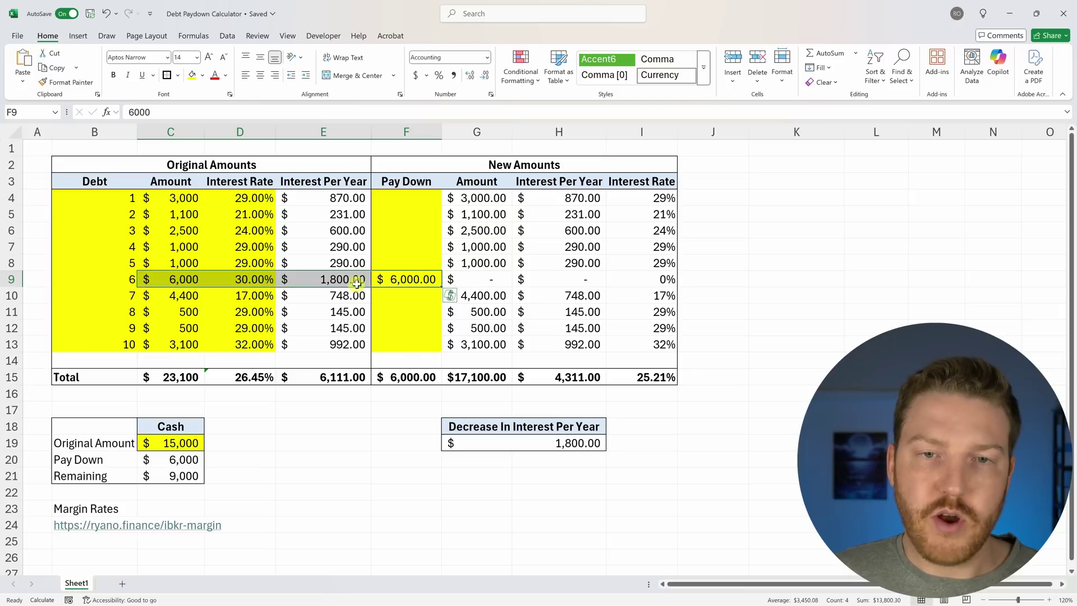
pyautogui.click(404, 279)
pyautogui.click(486, 279)
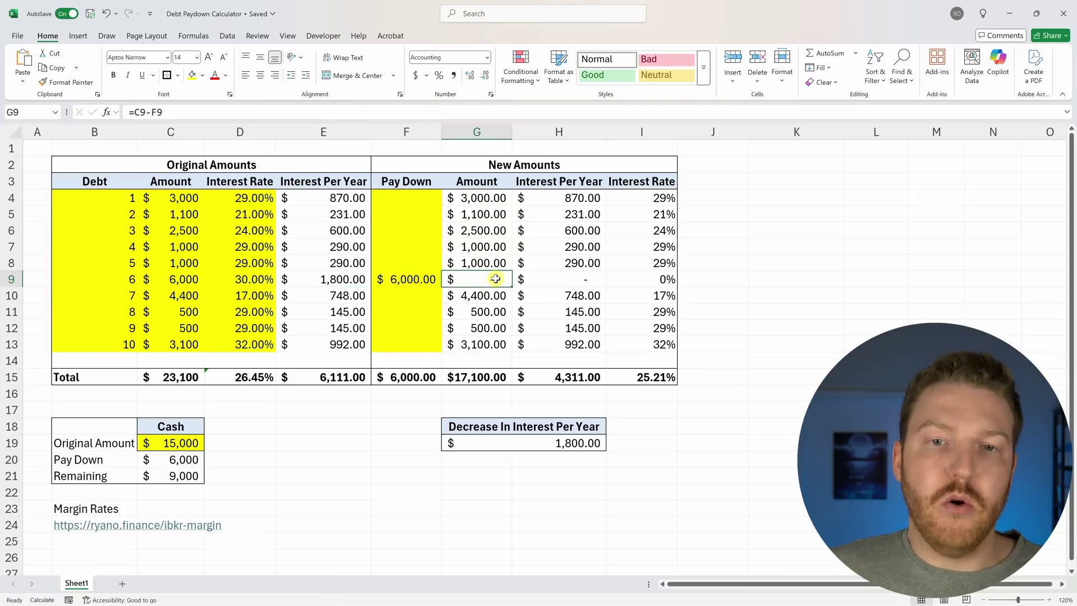
pyautogui.moveTo(497, 163); pyautogui.dragTo(480, 328)
pyautogui.moveTo(486, 279)
pyautogui.mouseDown()
pyautogui.moveTo(556, 247)
pyautogui.moveTo(490, 279)
pyautogui.mouseUp()
pyautogui.click(581, 283)
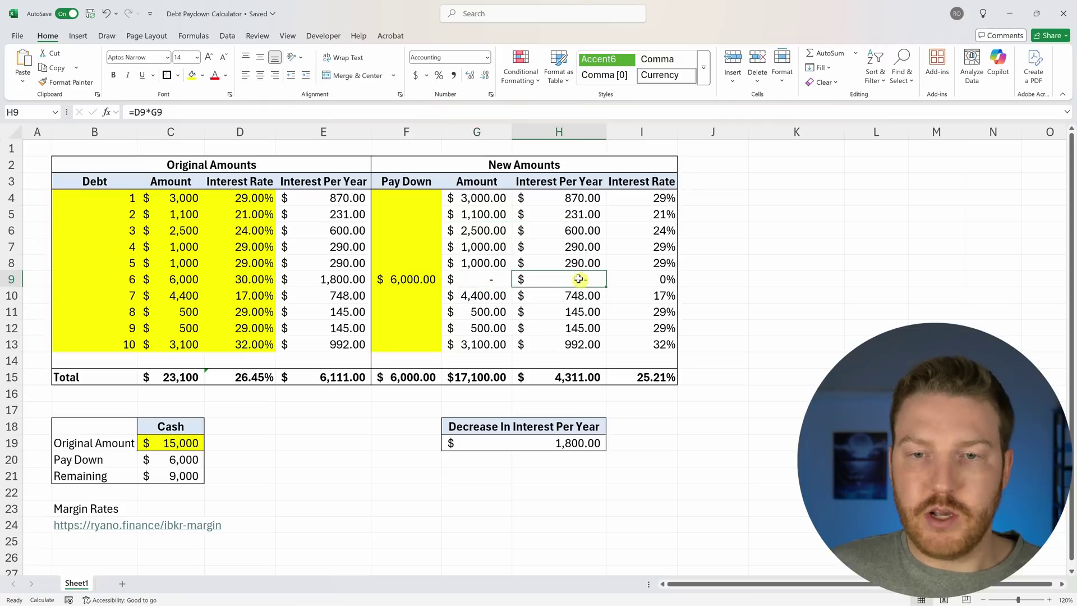
pyautogui.click(573, 164)
pyautogui.click(581, 285)
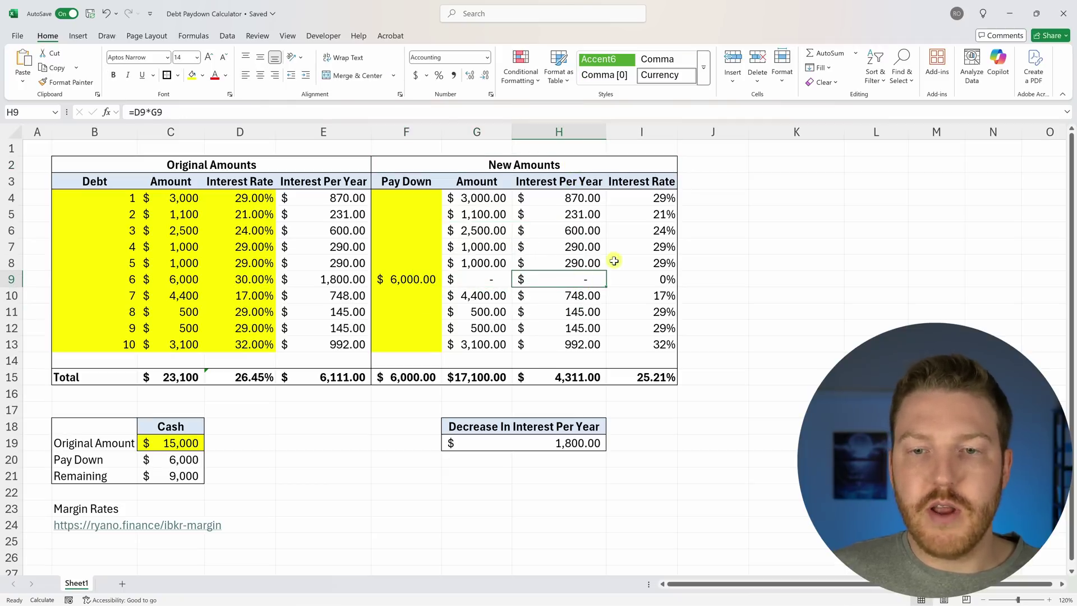
pyautogui.click(672, 279)
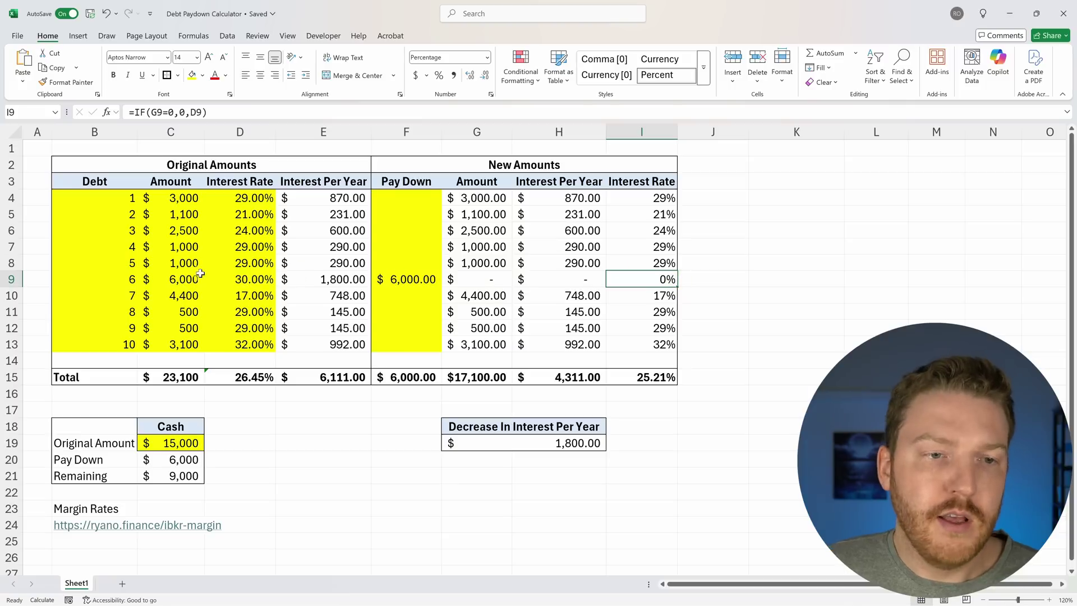
# Pay off debt 7 with 4,400 and debt 10 with 3,100
pyautogui.click(180, 292)
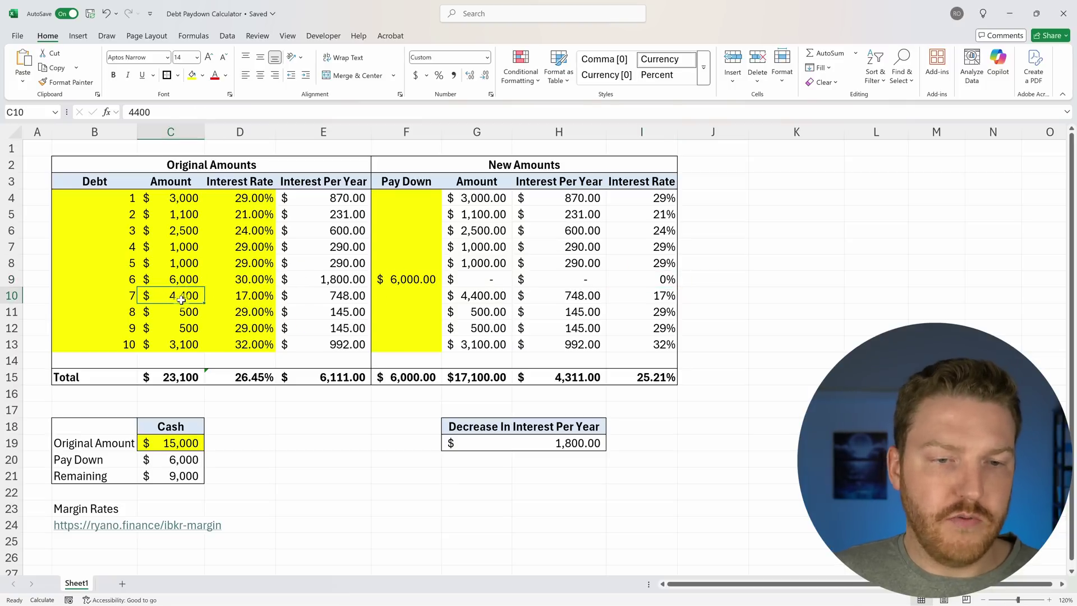
pyautogui.click(390, 302)
pyautogui.write('4400')
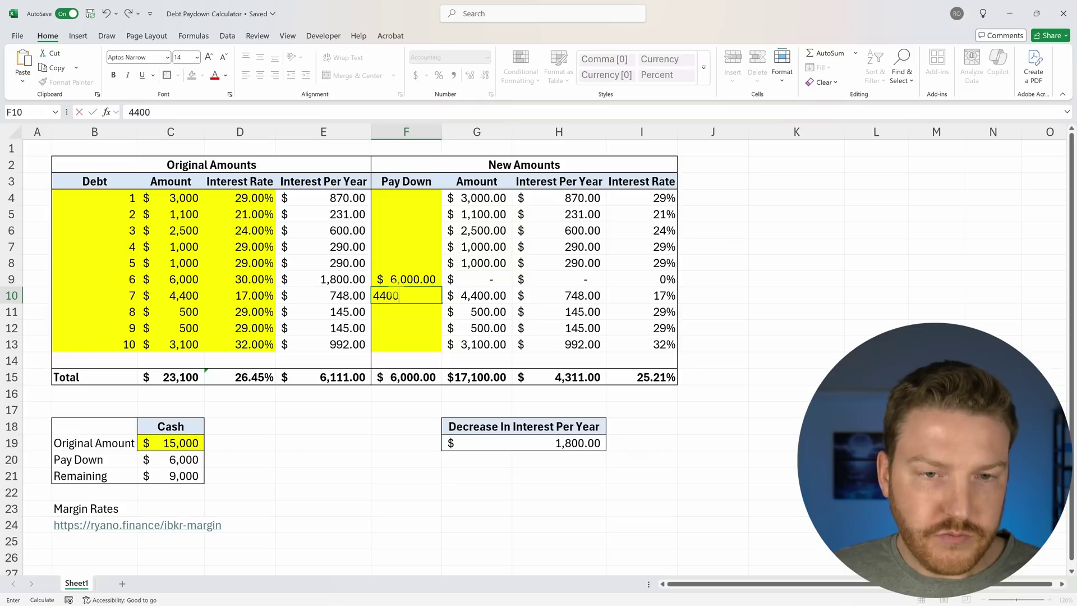
pyautogui.press('Return')
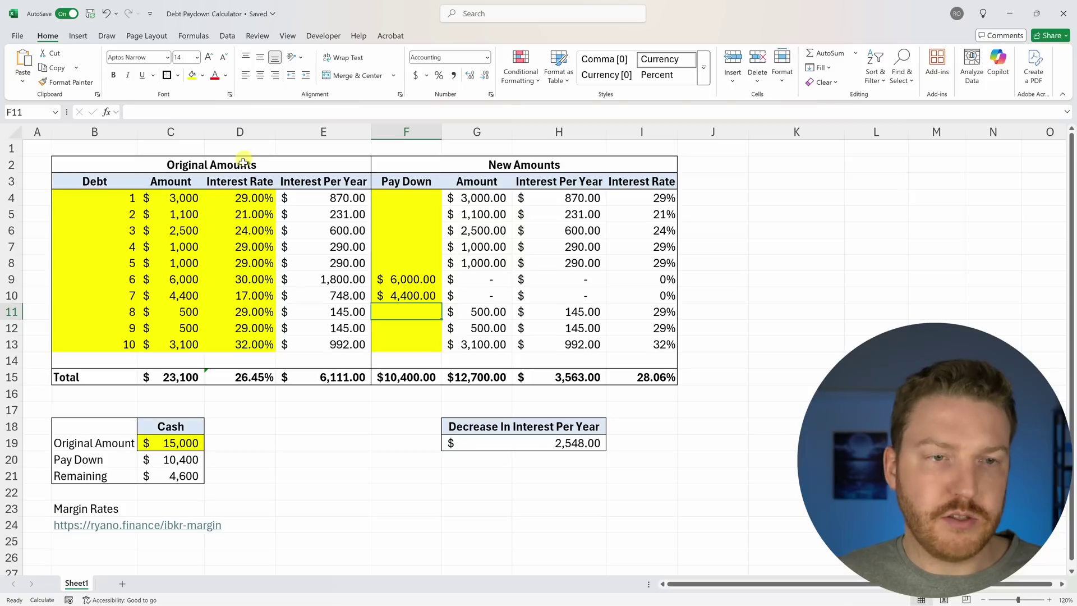
pyautogui.click(183, 344)
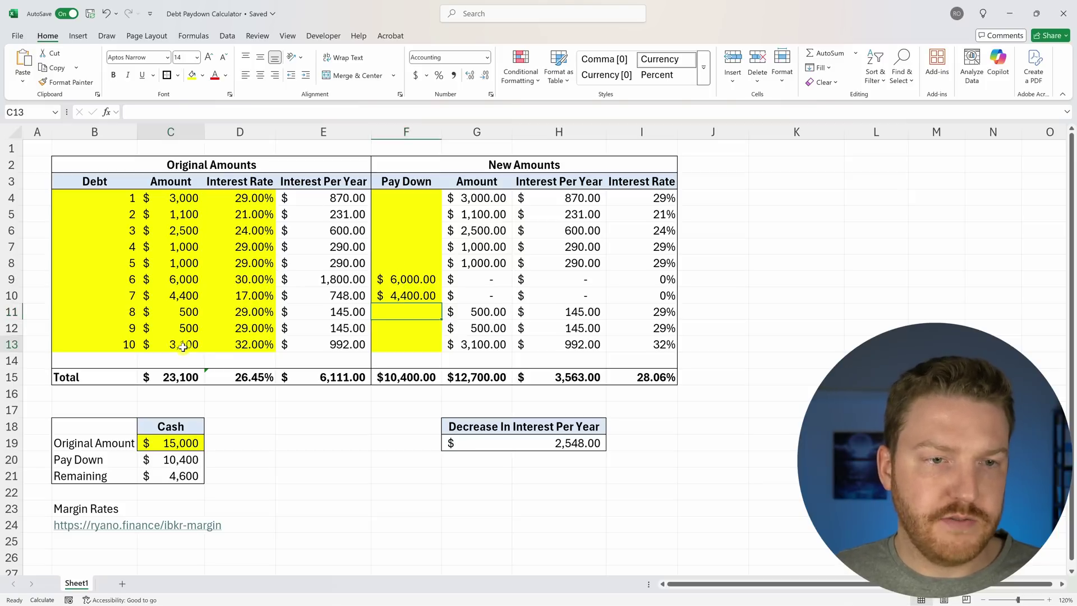
pyautogui.click(398, 344)
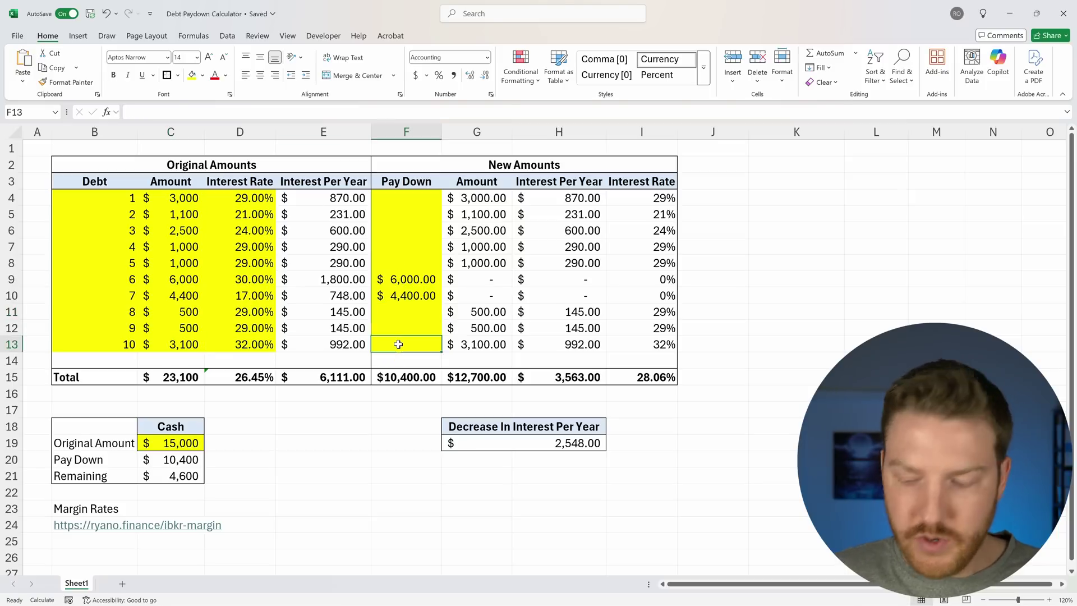
pyautogui.write('3100')
pyautogui.press('Return')
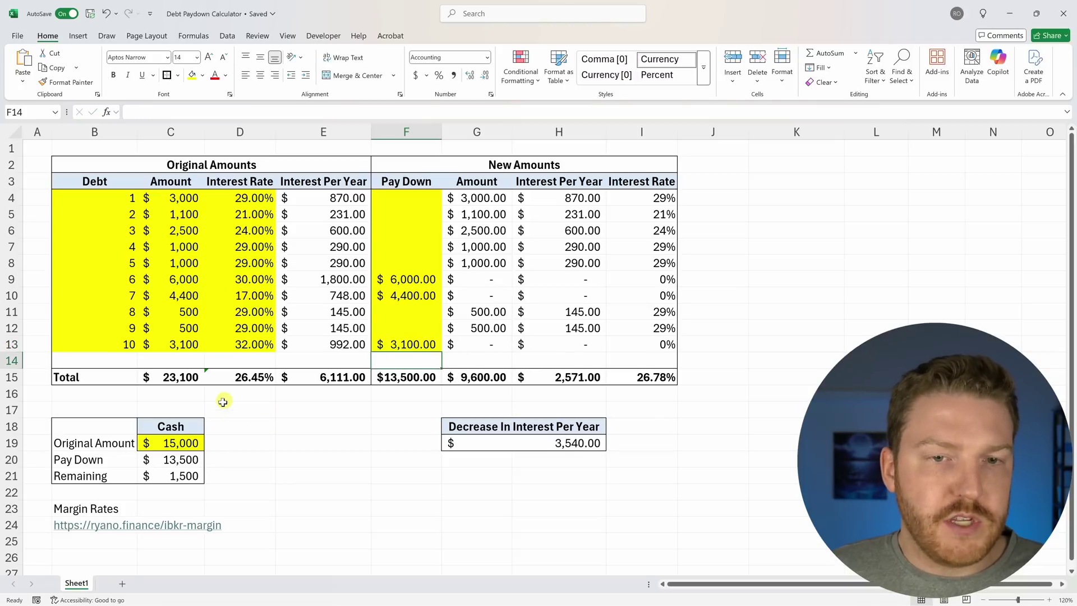
# Pay 1,500 toward debt 1 in F4, leaving the remaining cash at zero
pyautogui.click(172, 199)
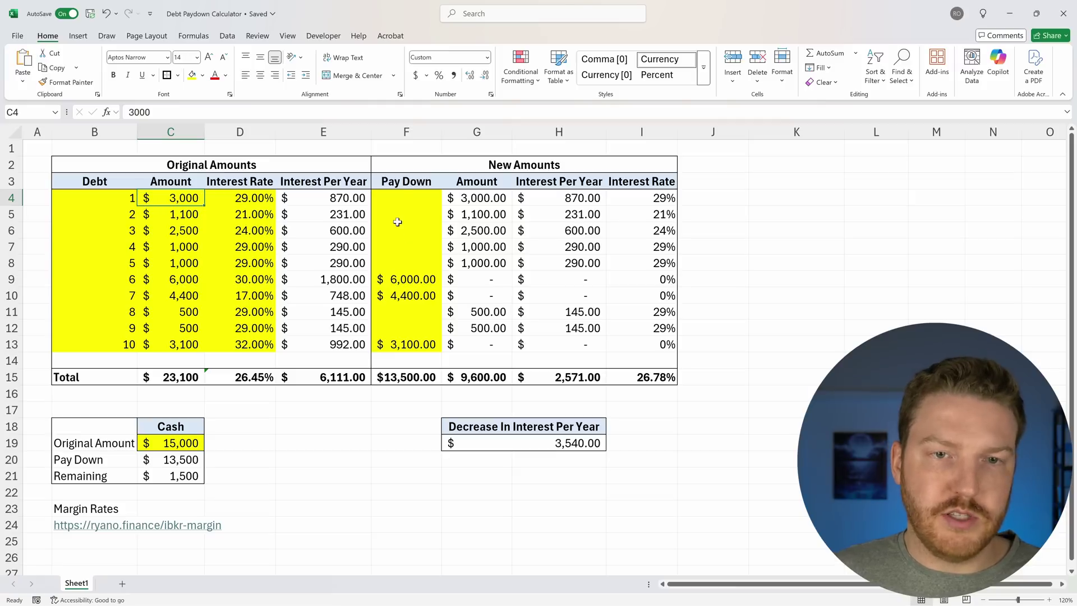
pyautogui.click(402, 195)
pyautogui.write('1,5')
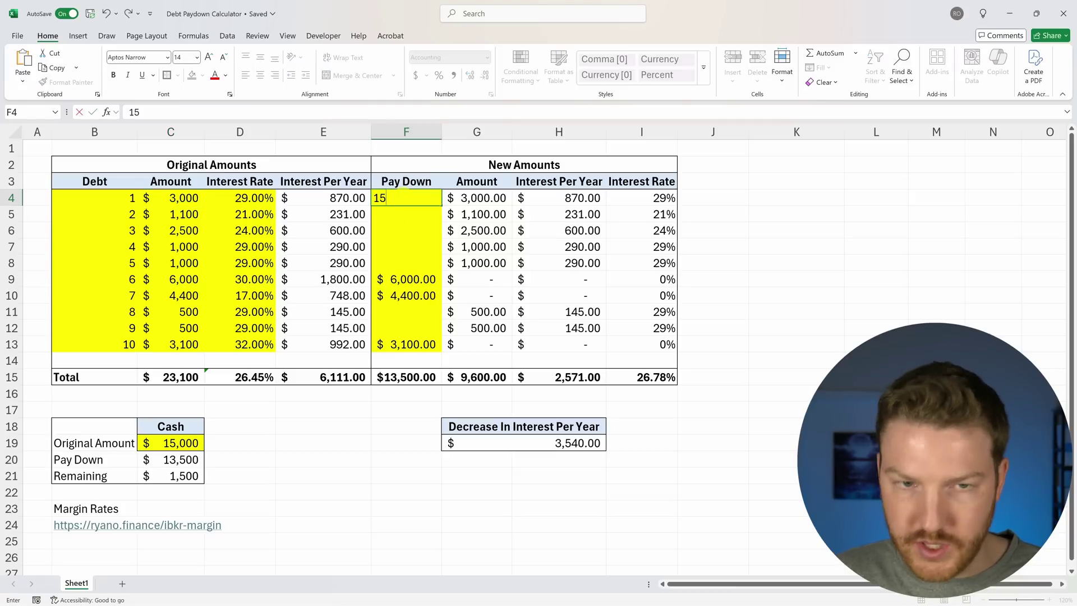
pyautogui.write('00')
pyautogui.press('Return')
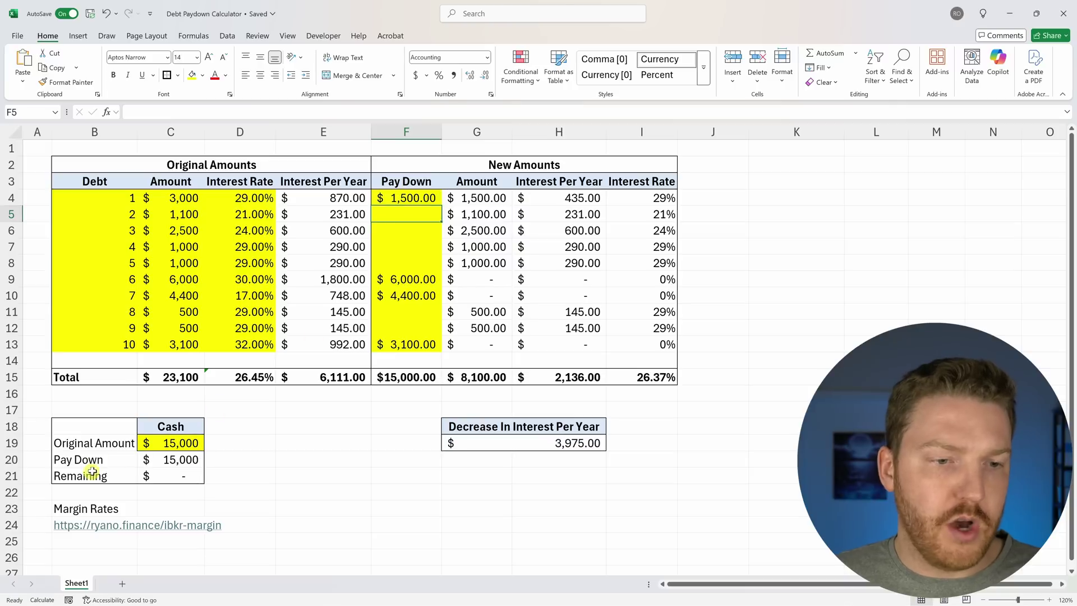
pyautogui.moveTo(92, 472); pyautogui.dragTo(173, 474)
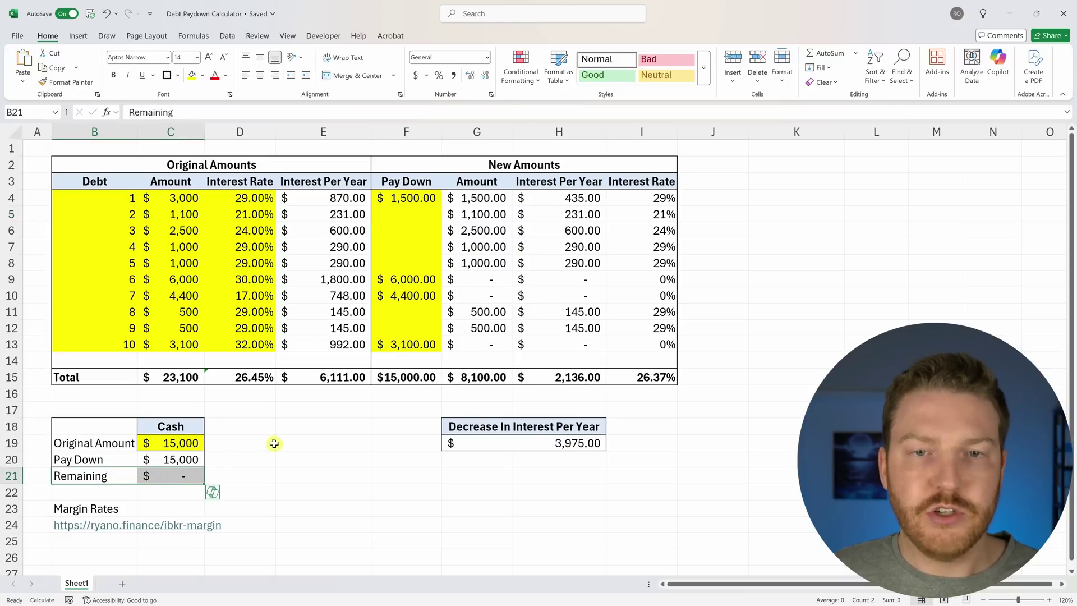
# Review the pay downs on debts 6, 7, 10 and 1 and the original and new total formulas
pyautogui.click(724, 312)
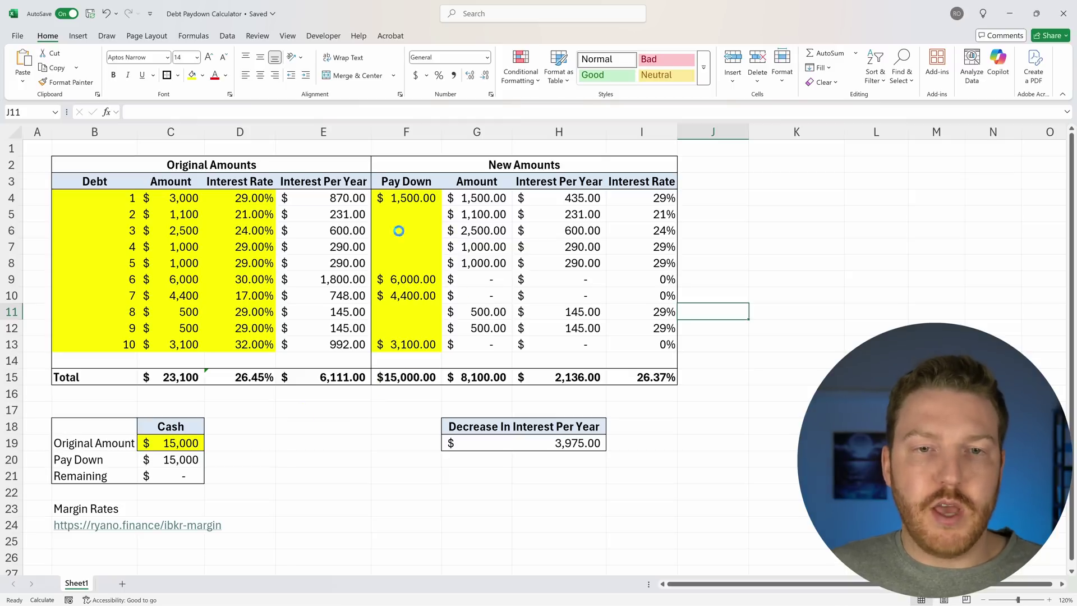
pyautogui.moveTo(399, 292); pyautogui.dragTo(402, 343)
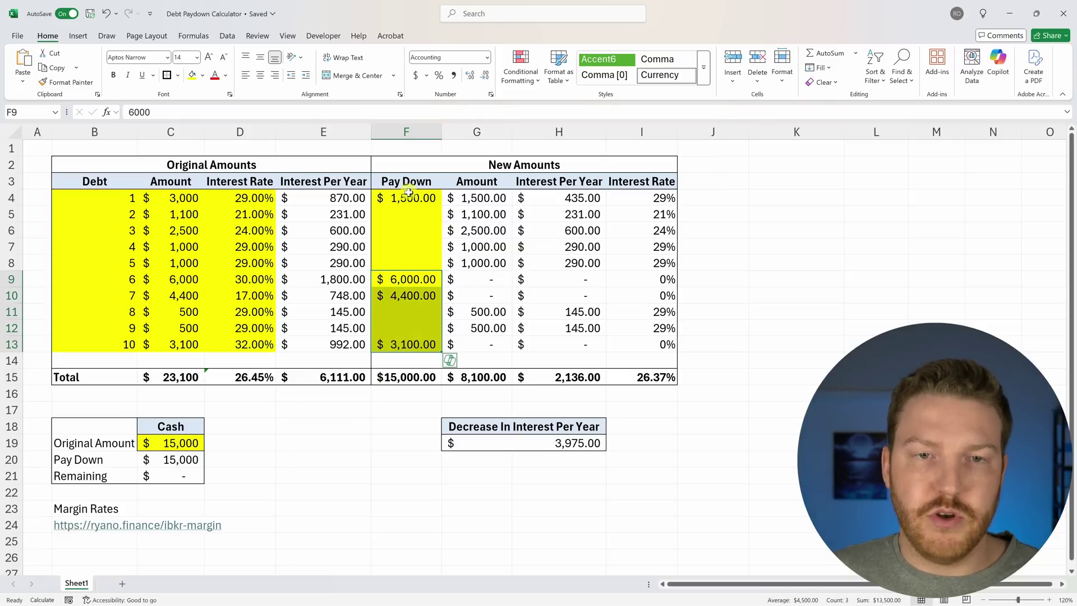
pyautogui.click(435, 196)
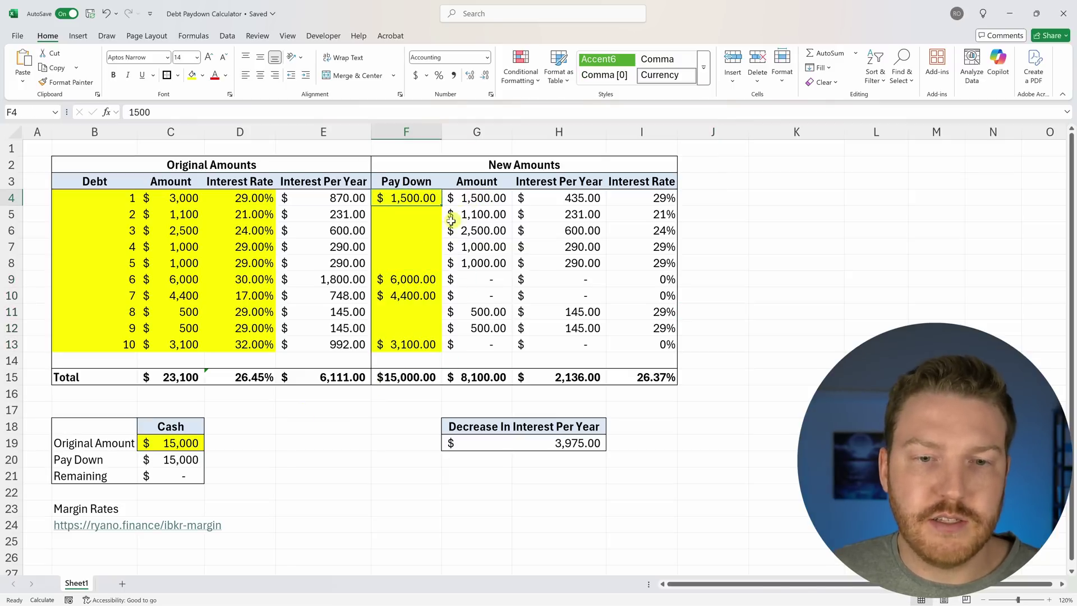
pyautogui.click(178, 376)
pyautogui.click(482, 377)
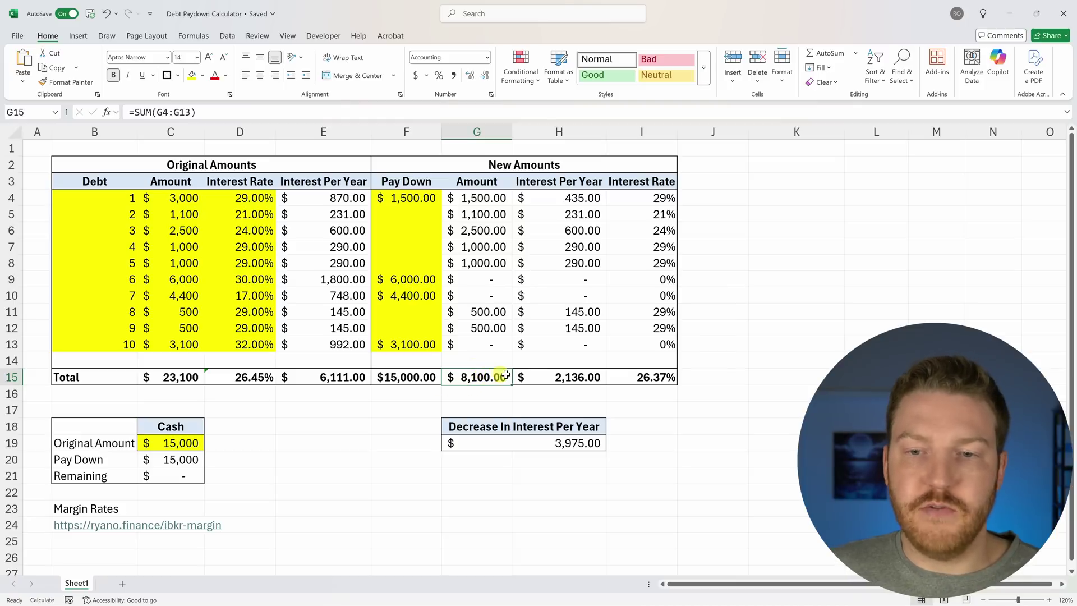
pyautogui.click(645, 377)
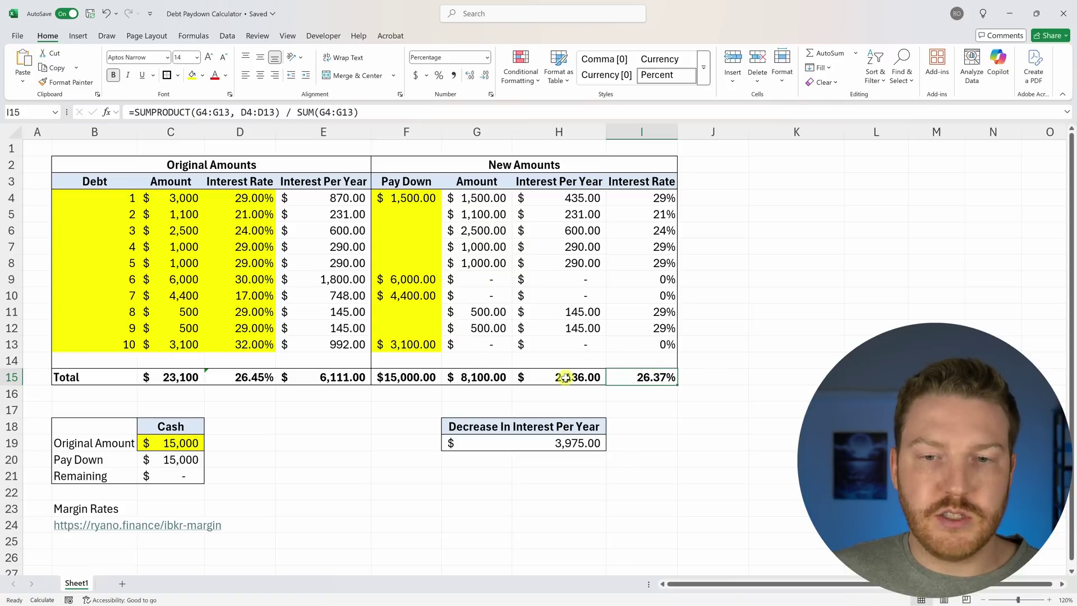
# Verify the $3,975 Decrease In Interest Per Year formula against the interest totals, then launch Snipping Tool
pyautogui.click(569, 443)
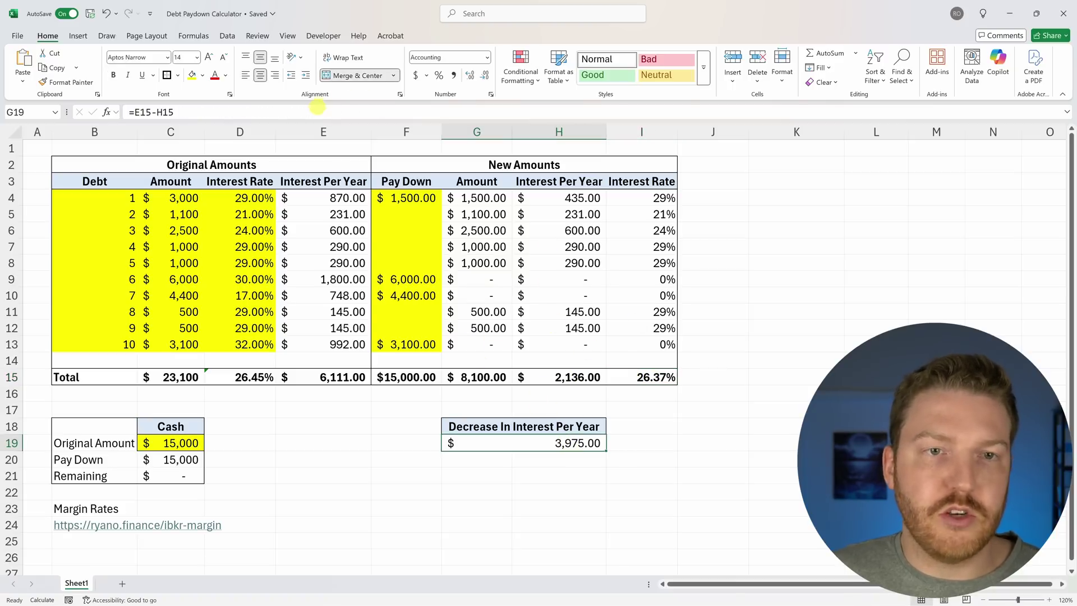
pyautogui.click(322, 112)
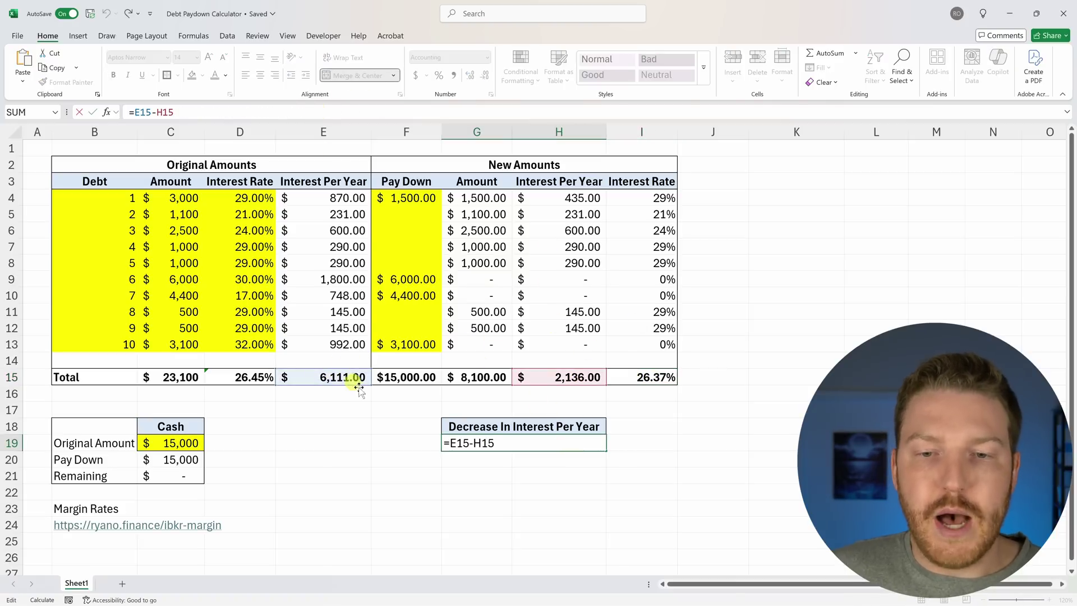
pyautogui.press('Escape')
pyautogui.click(346, 373)
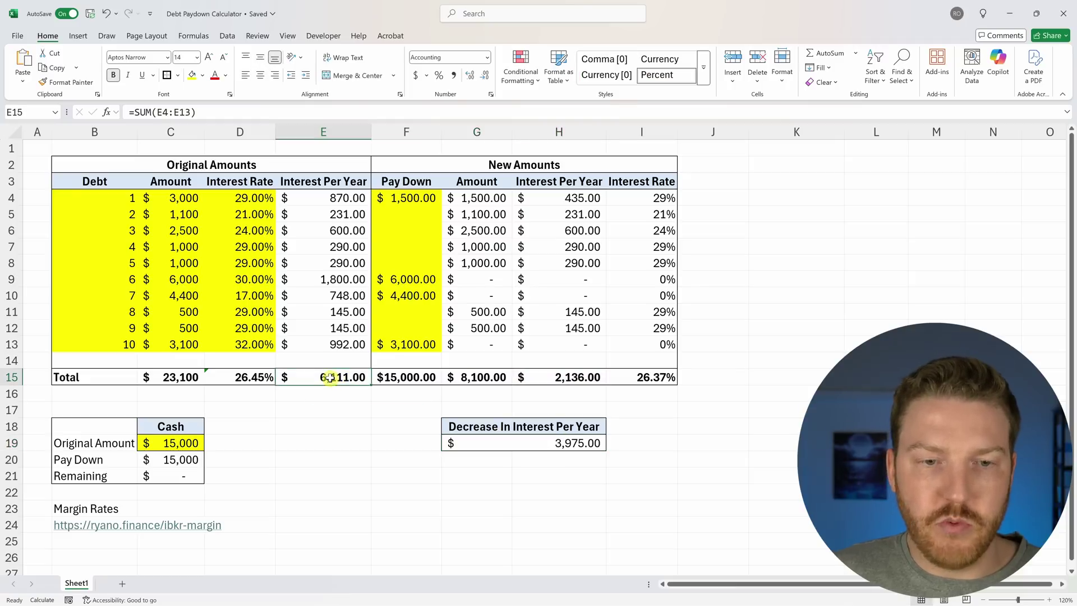
pyautogui.click(564, 378)
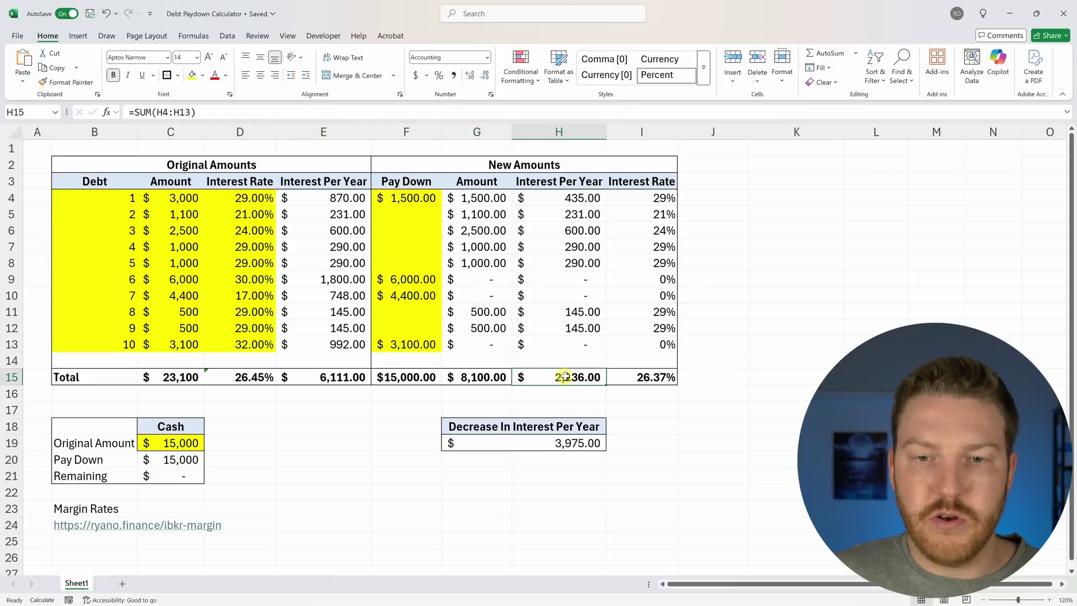
pyautogui.click(571, 442)
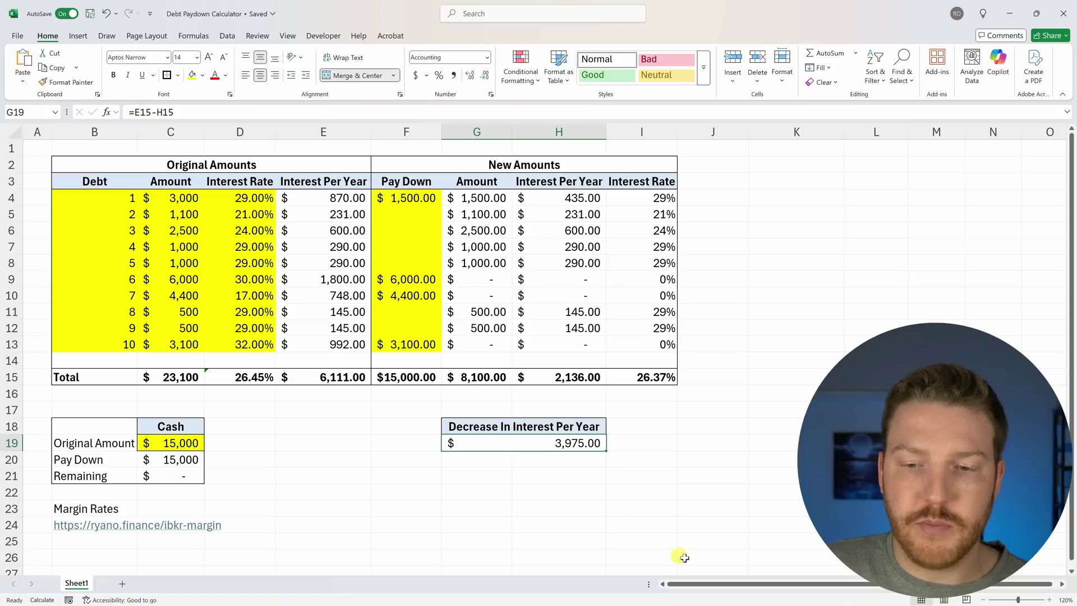
pyautogui.press('super')
# Snip the New Amounts table together with the interest-decrease box
pyautogui.click(700, 594)
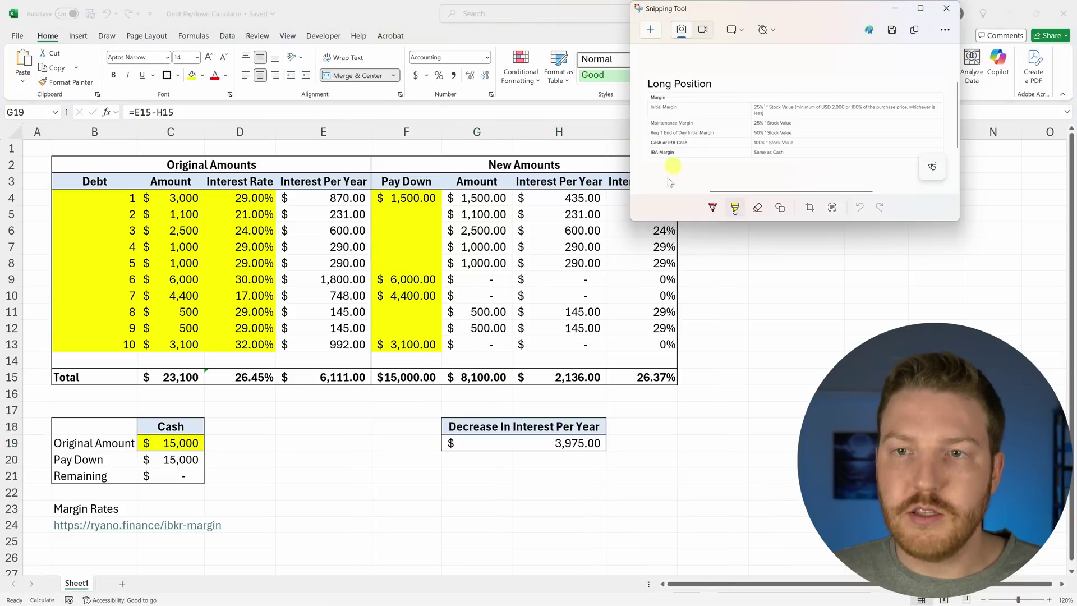
pyautogui.click(653, 31)
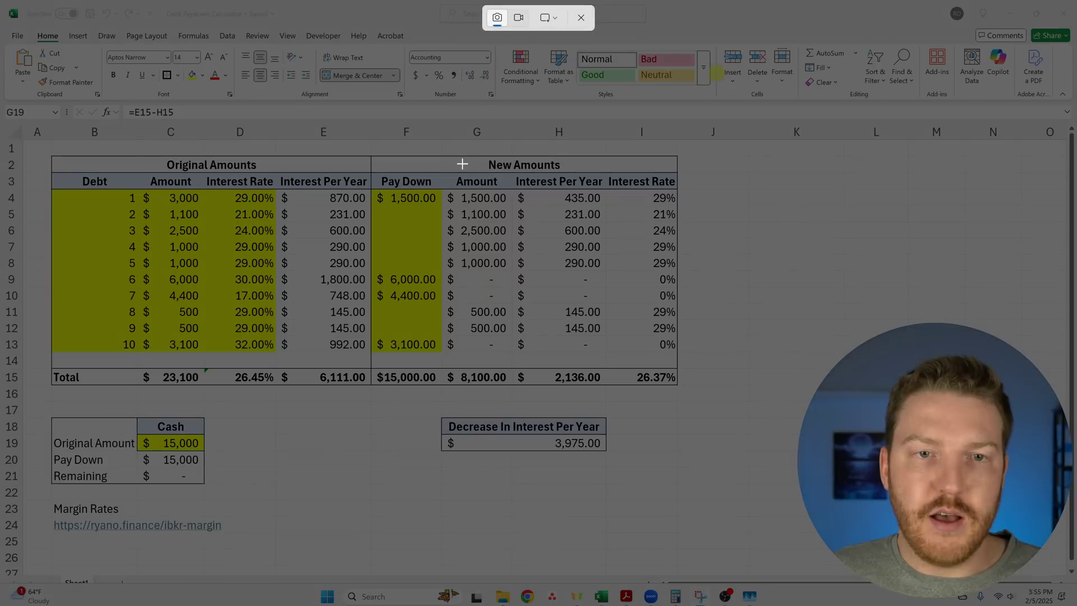
pyautogui.moveTo(371, 152); pyautogui.dragTo(681, 459)
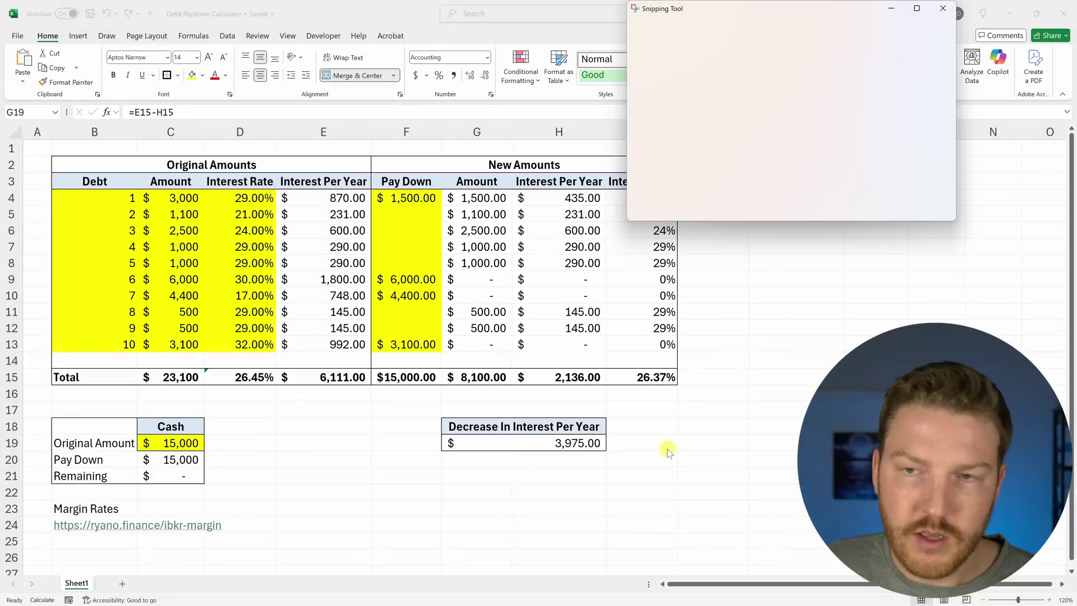
# Paste the snip at K2, shrink it and position it at column K, then select F4:F13
pyautogui.click(758, 163)
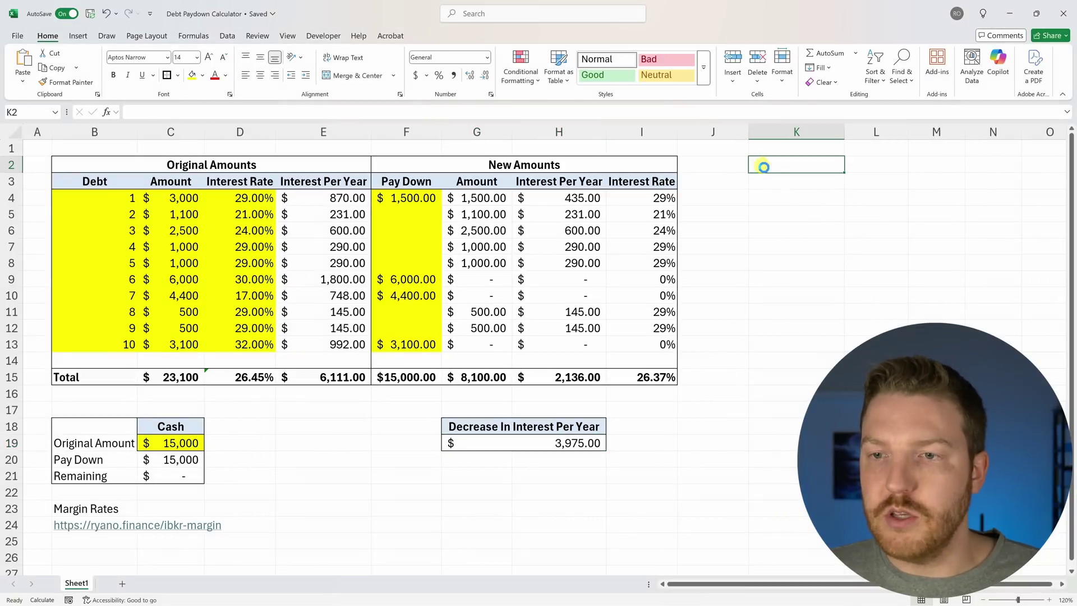
pyautogui.hotkey('ctrl', 'v')
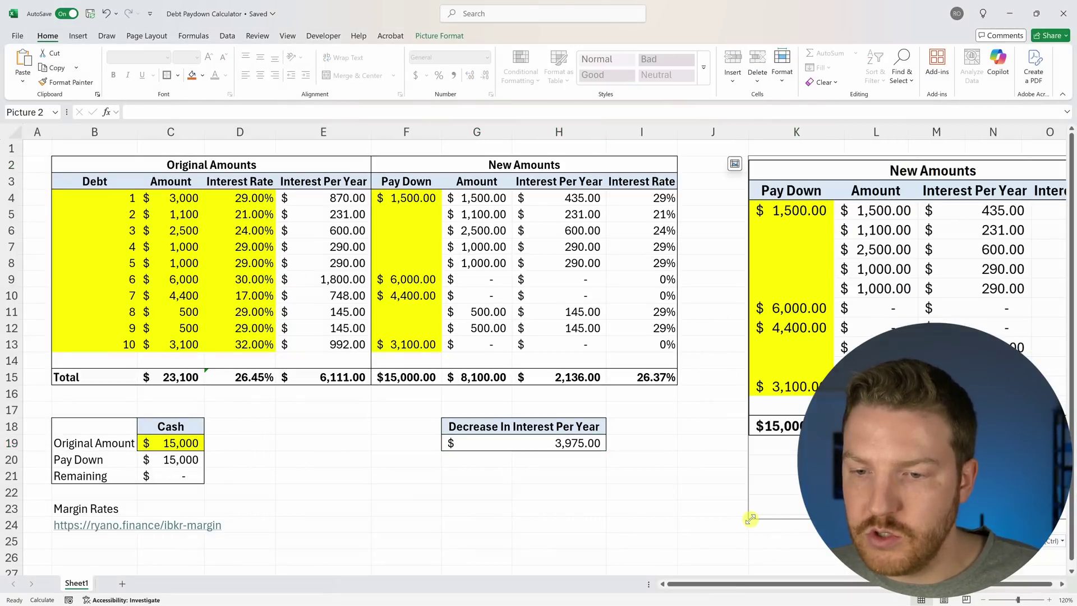
pyautogui.moveTo(750, 519); pyautogui.dragTo(852, 387)
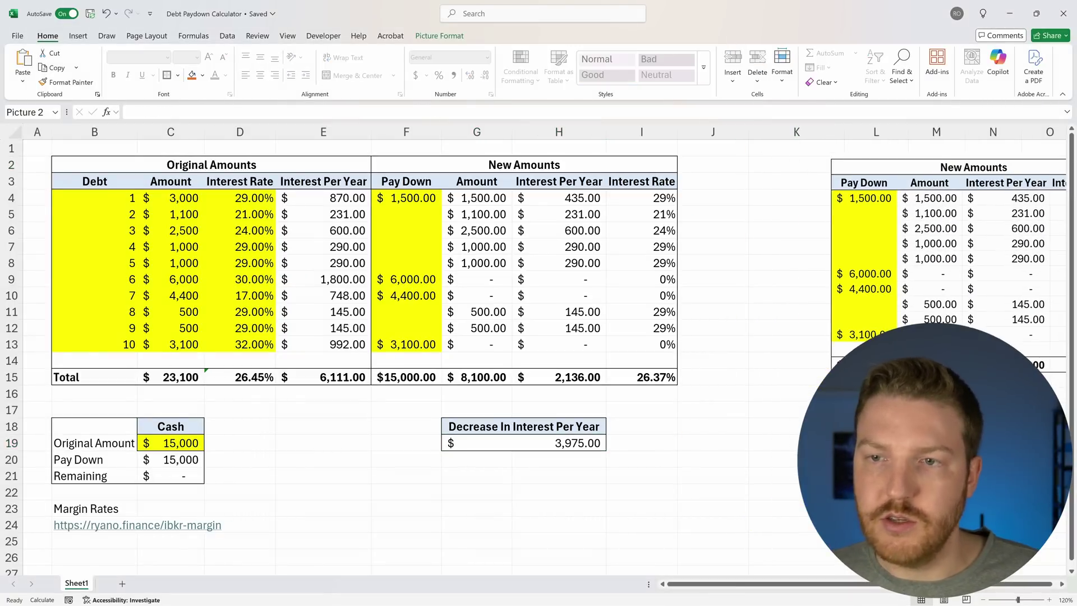
pyautogui.moveTo(921, 353); pyautogui.dragTo(796, 367)
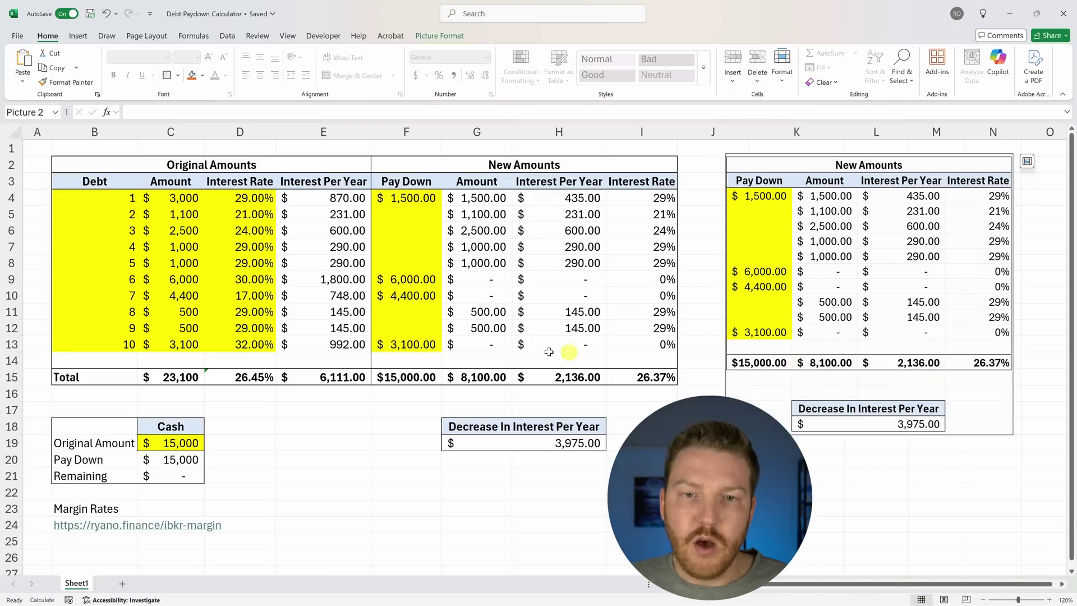
pyautogui.click(569, 347)
pyautogui.click(415, 202)
pyautogui.moveTo(416, 202); pyautogui.dragTo(419, 342)
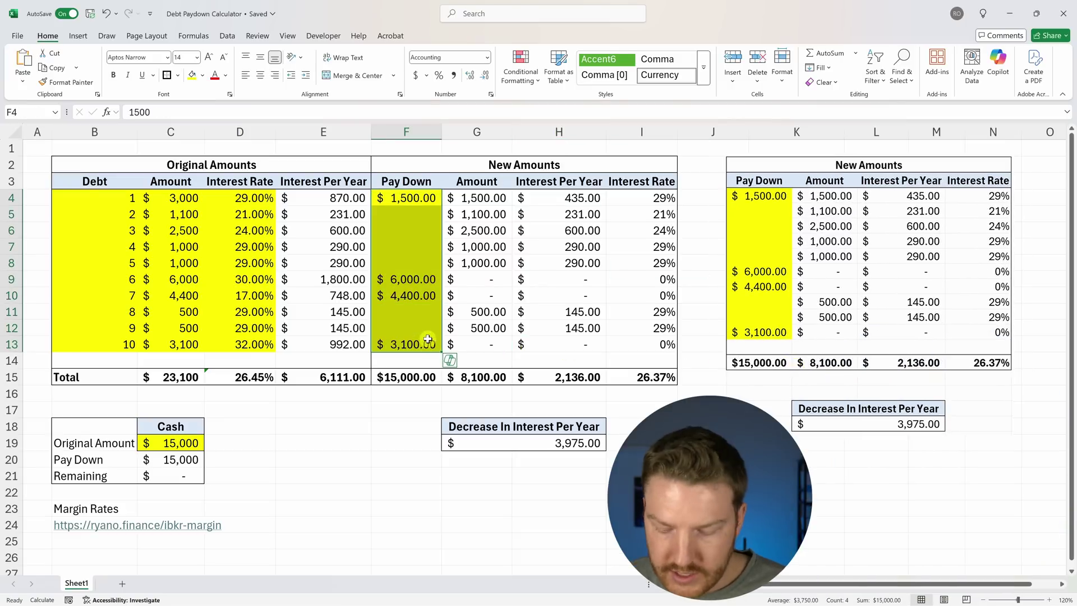
# Clear the old pay downs, then pay 3,100 on debt 10 and 6,000 on debt 6
pyautogui.press('Delete')
pyautogui.click(415, 277)
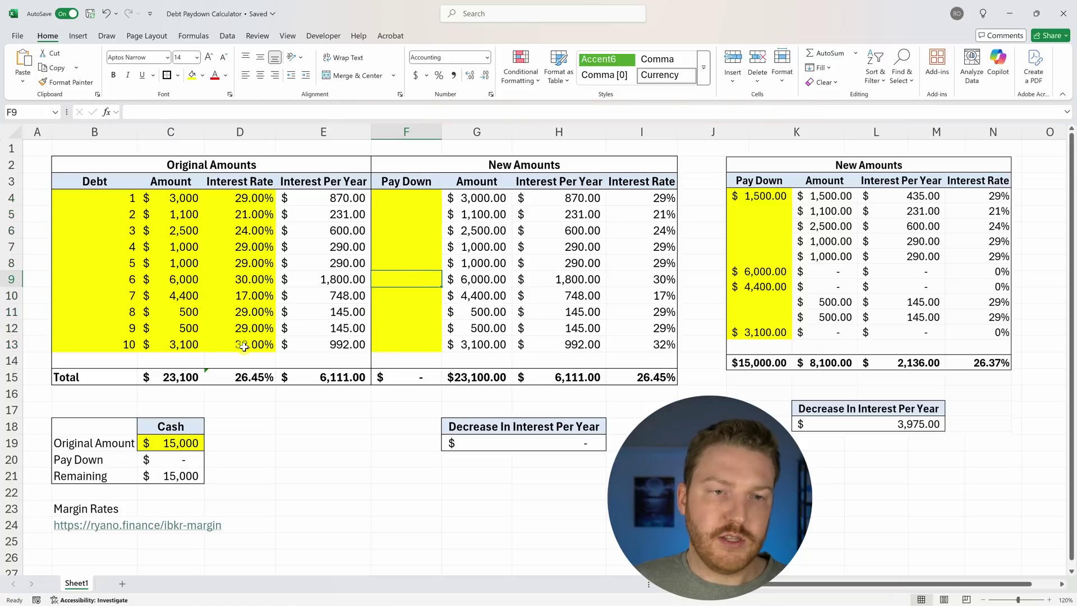
pyautogui.moveTo(245, 345)
pyautogui.mouseDown()
pyautogui.moveTo(192, 347)
pyautogui.moveTo(227, 347)
pyautogui.mouseUp()
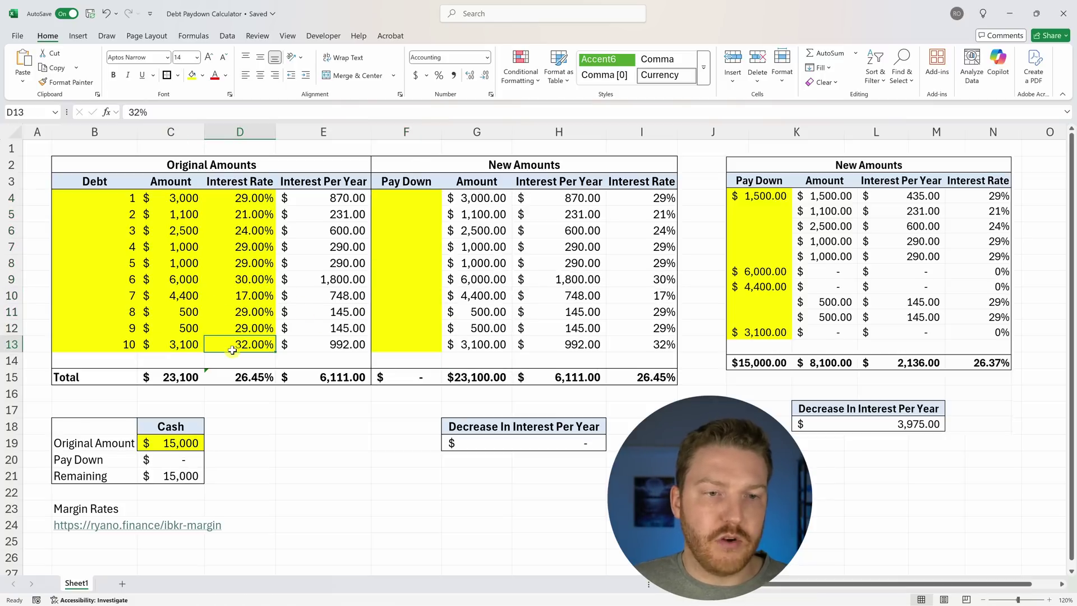
pyautogui.click(426, 336)
pyautogui.write('3100')
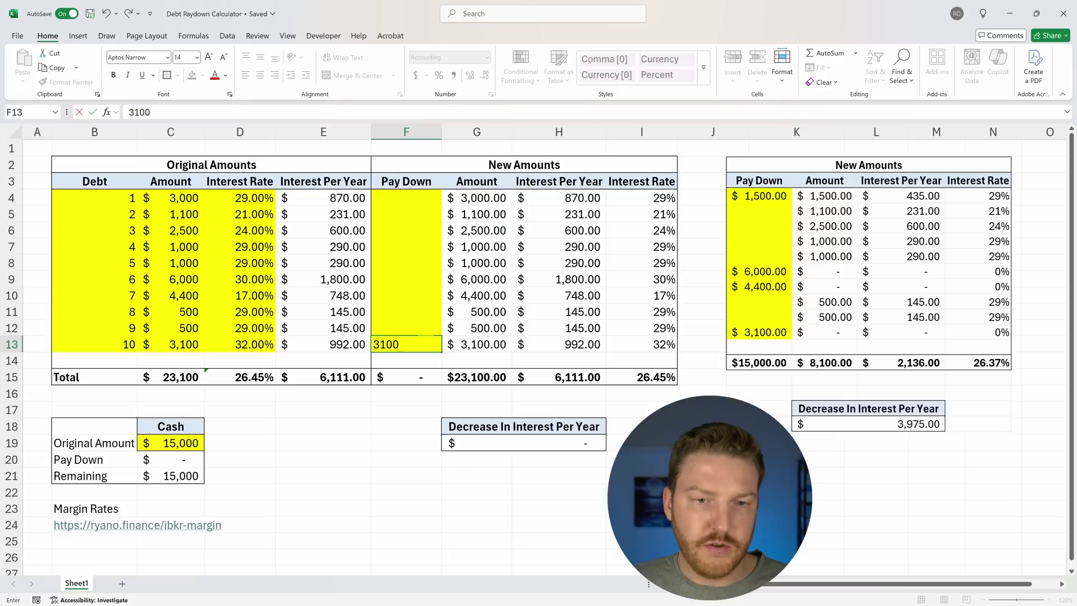
pyautogui.press('Return')
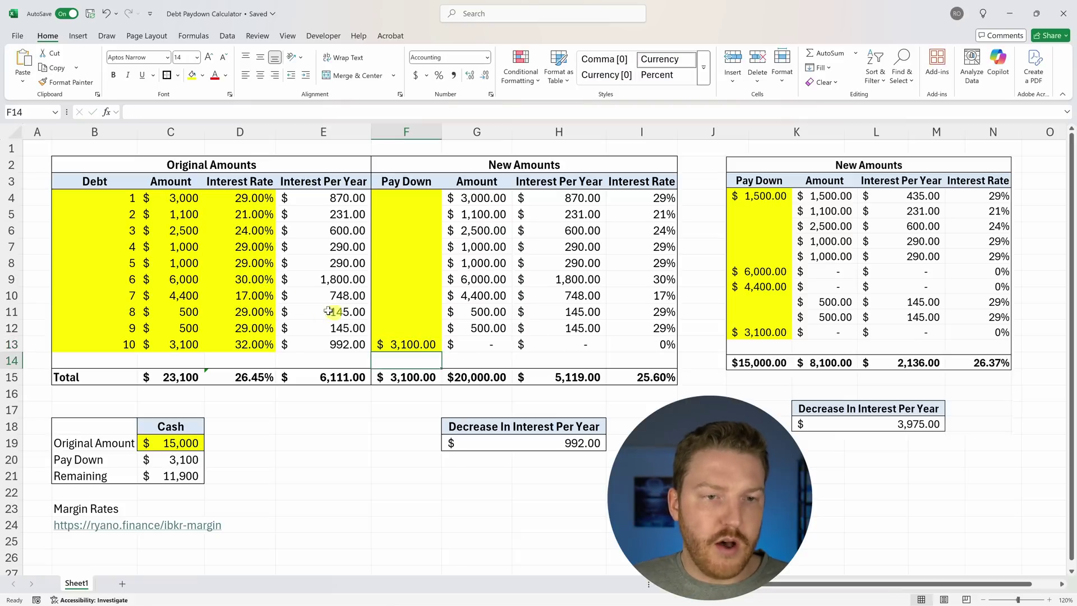
pyautogui.click(257, 280)
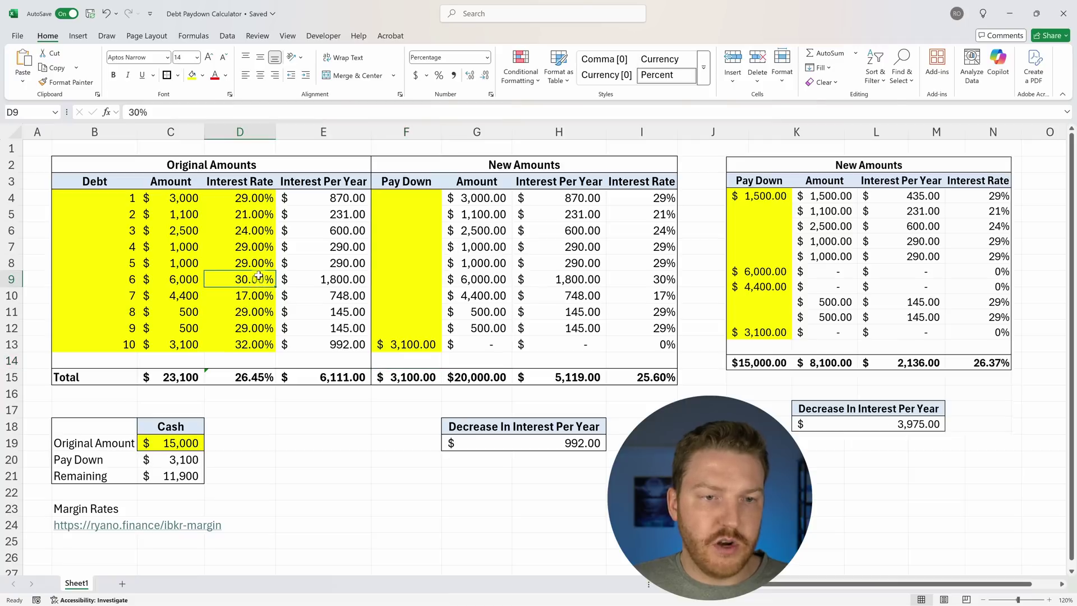
pyautogui.click(414, 277)
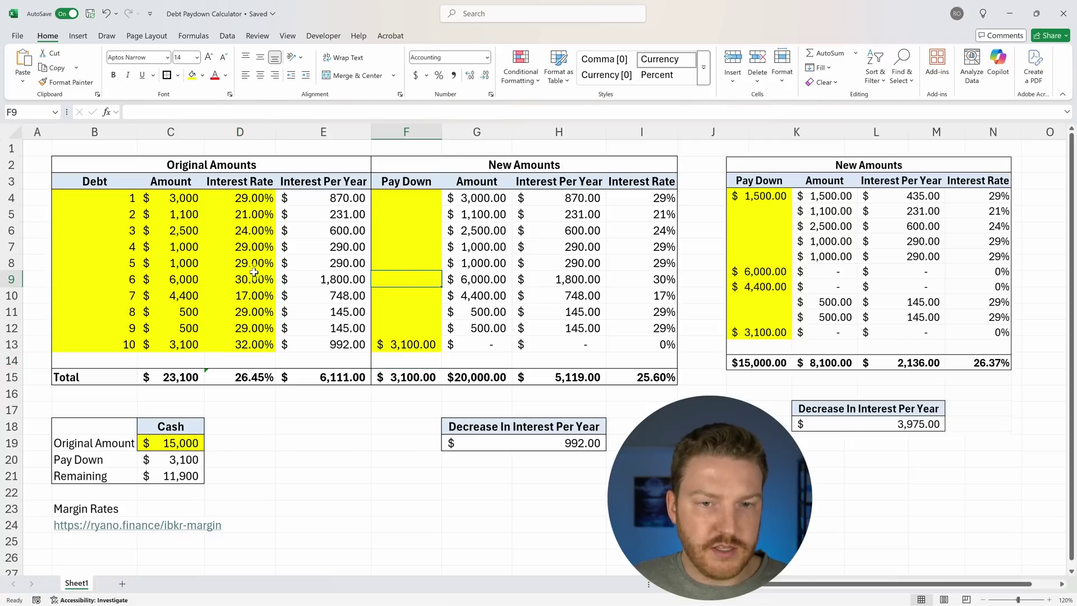
pyautogui.write('6000')
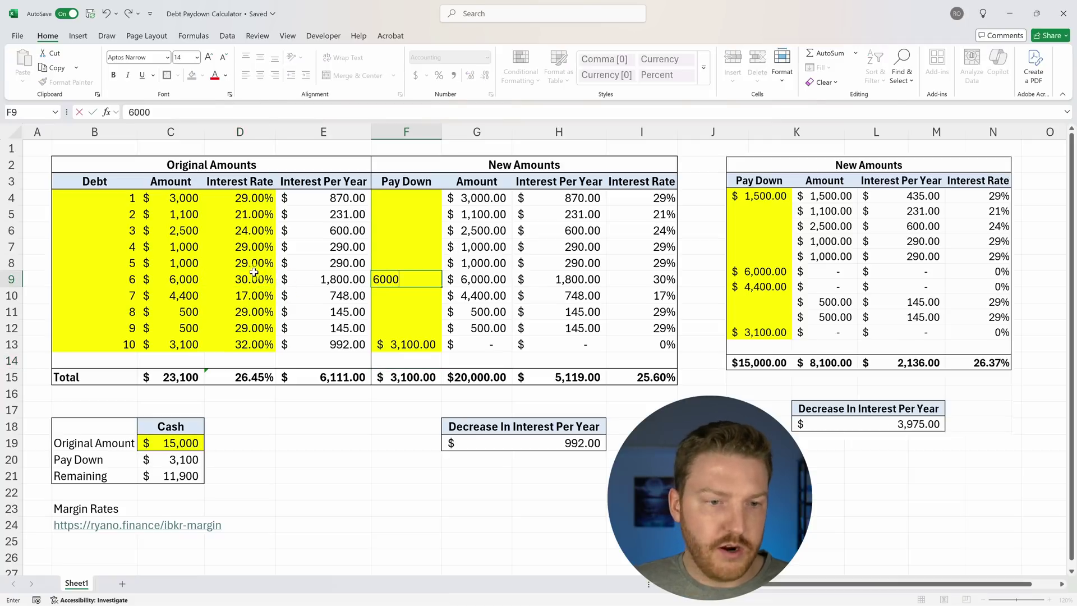
pyautogui.press('Return')
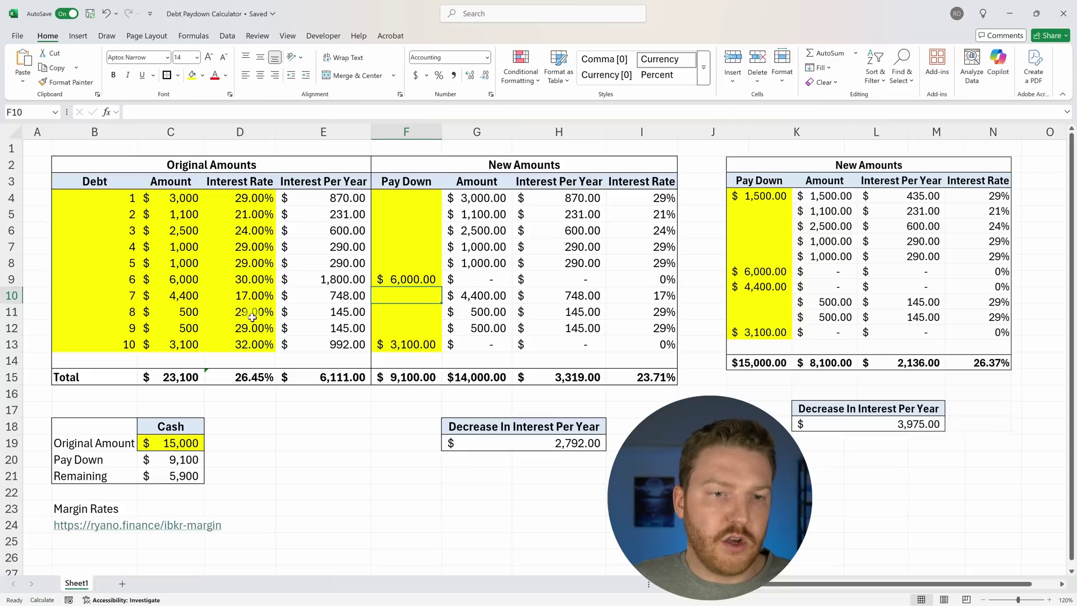
# Compare the 29% debts and pay 500 each on debts 9 and 8
pyautogui.moveTo(249, 317); pyautogui.dragTo(250, 330)
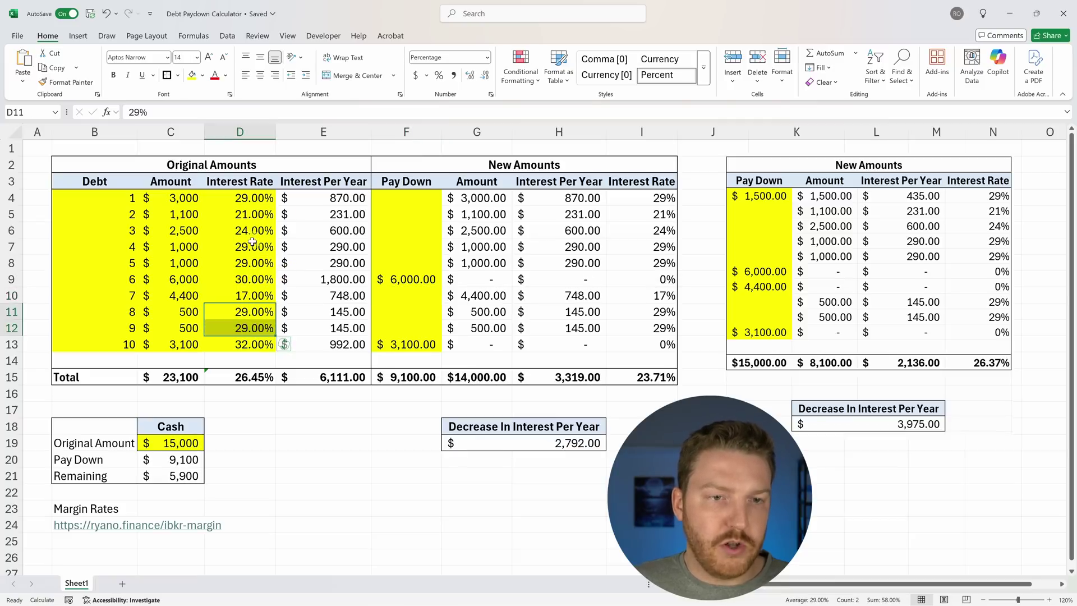
pyautogui.keyDown('ctrl'); pyautogui.moveTo(250, 247); pyautogui.dragTo(247, 262); pyautogui.keyUp('ctrl')
pyautogui.keyDown('ctrl'); pyautogui.click(248, 196); pyautogui.keyUp('ctrl')
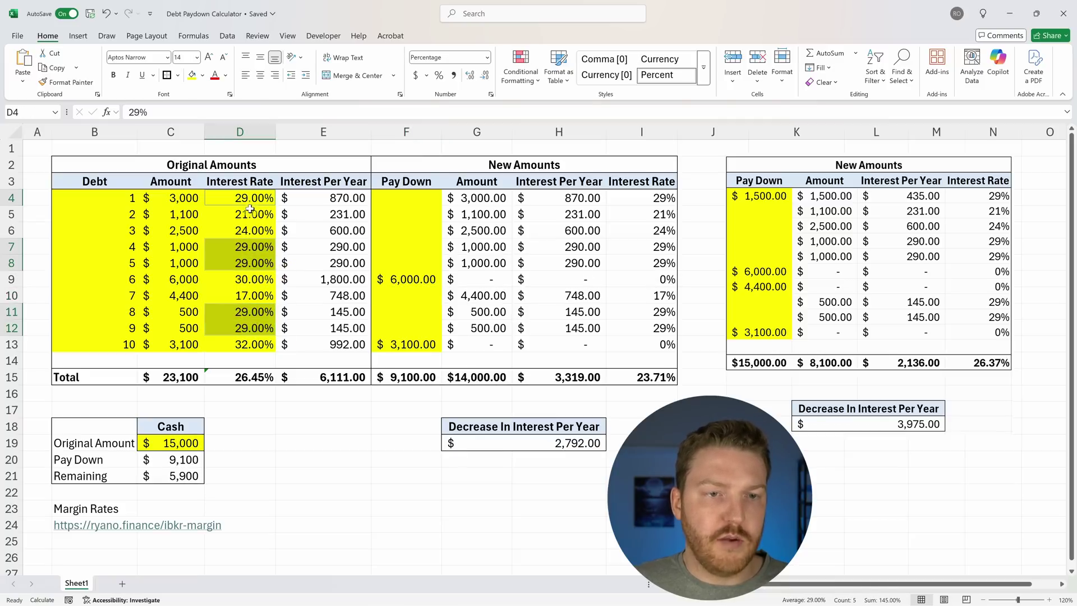
pyautogui.click(419, 326)
pyautogui.write('50')
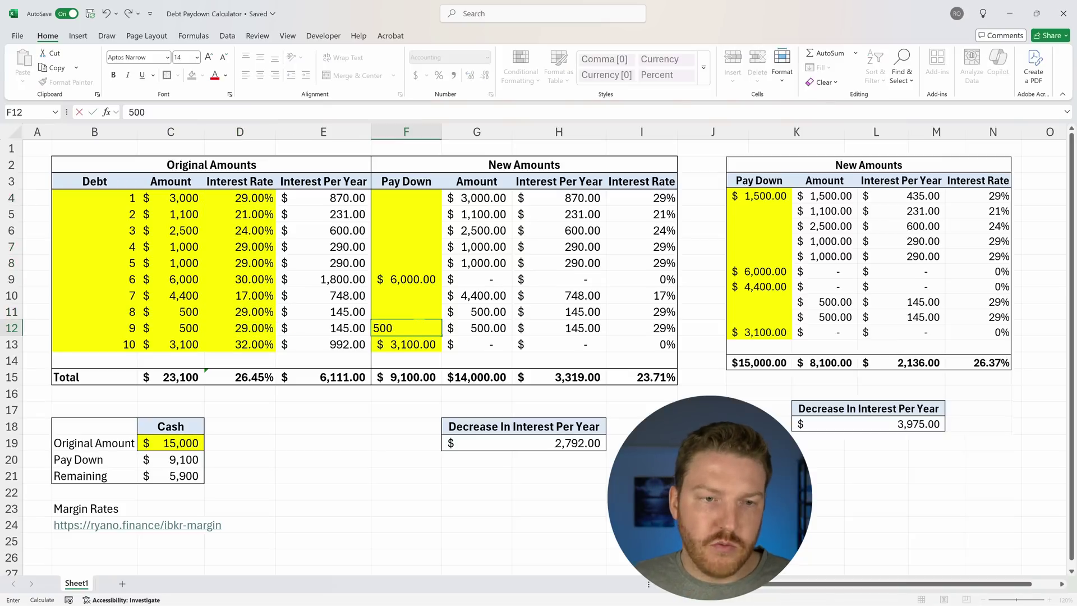
pyautogui.write('0')
pyautogui.press('Return')
pyautogui.press('Up')
pyautogui.press('Up')
pyautogui.write('50')
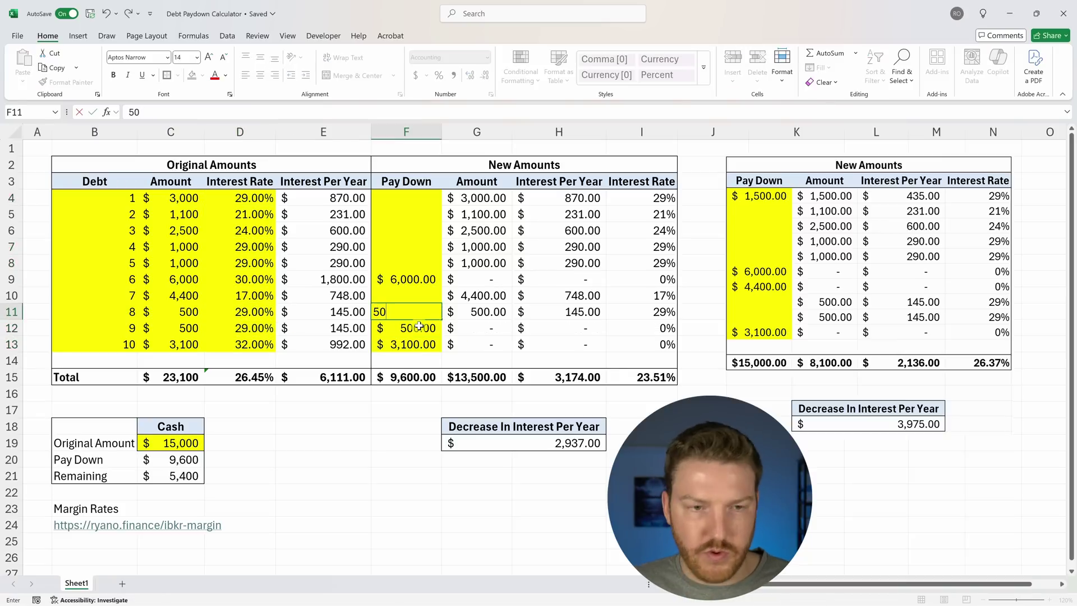
pyautogui.write('0')
pyautogui.press('Return')
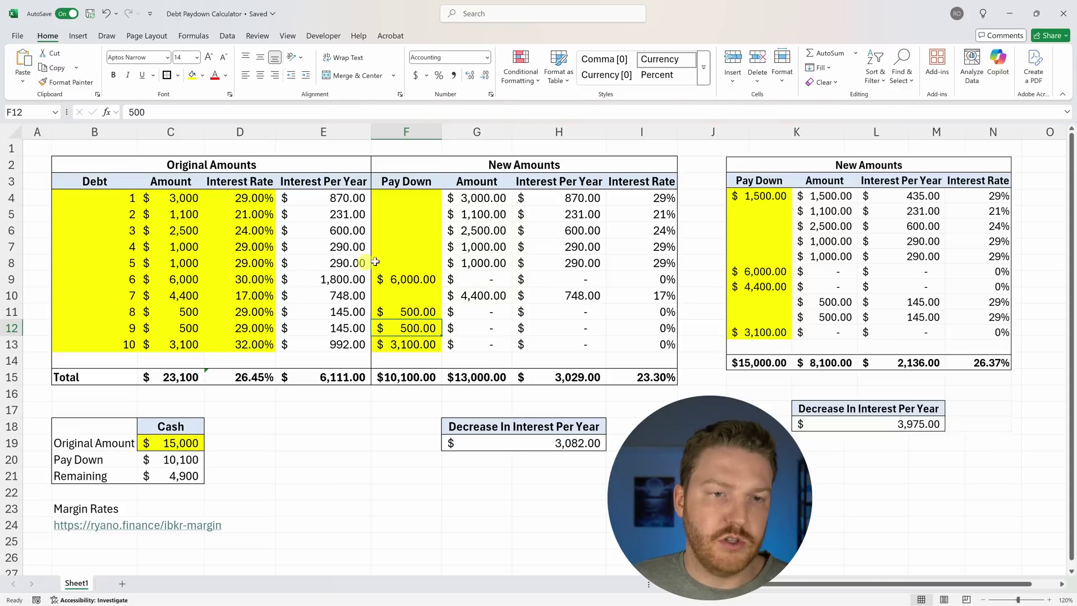
# Pay 1,000 each on debts 4 and 5 and 2,900 on debt 1
pyautogui.click(406, 242)
pyautogui.write('1,0')
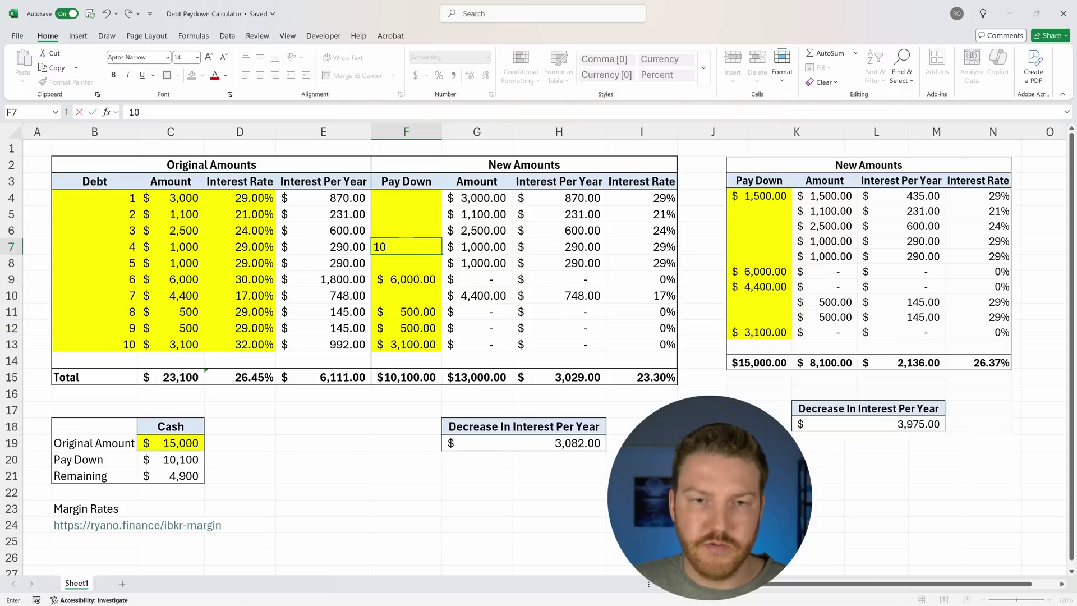
pyautogui.write('00')
pyautogui.press('Return')
pyautogui.write('10')
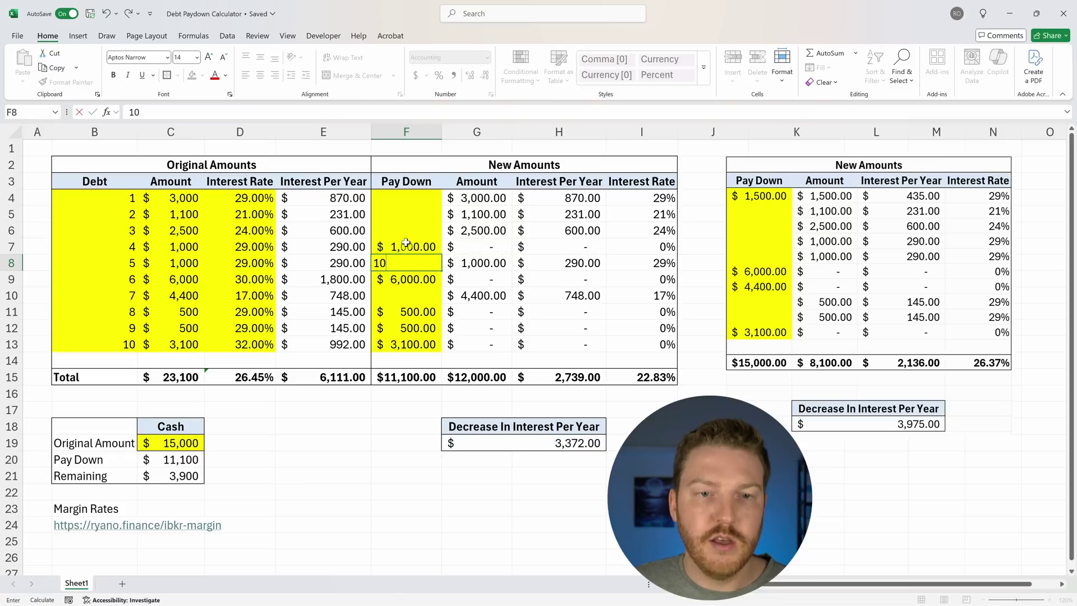
pyautogui.press('Return')
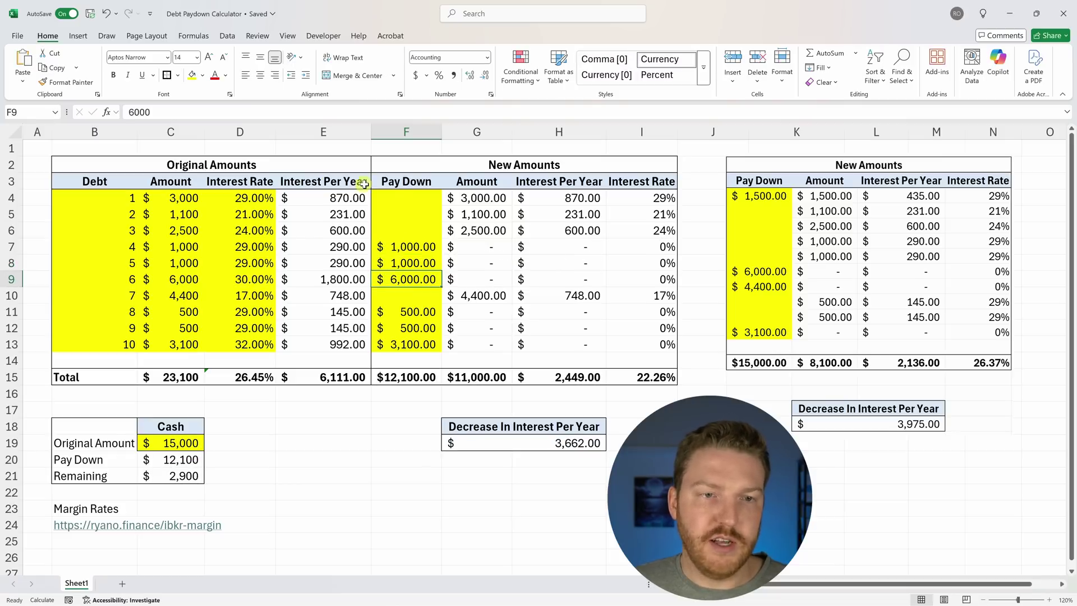
pyautogui.click(399, 195)
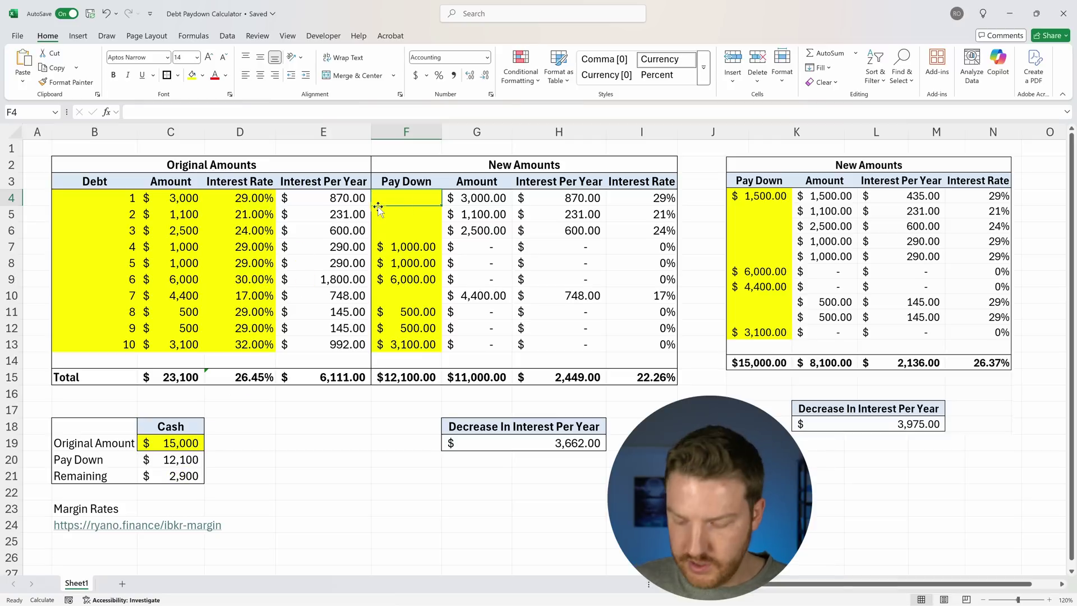
pyautogui.write('2900')
pyautogui.press('Return')
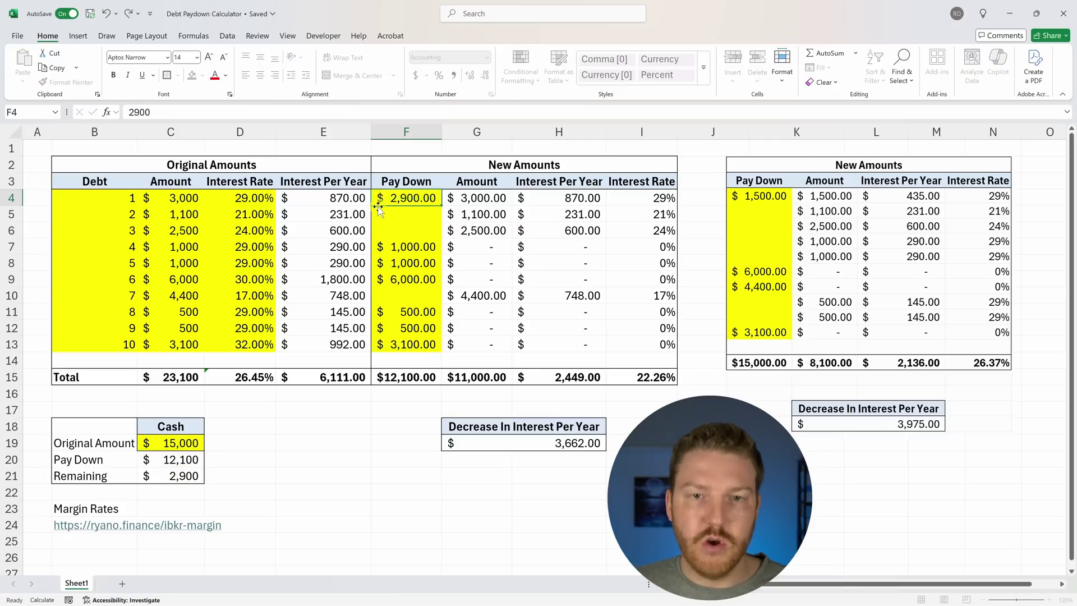
pyautogui.click(496, 203)
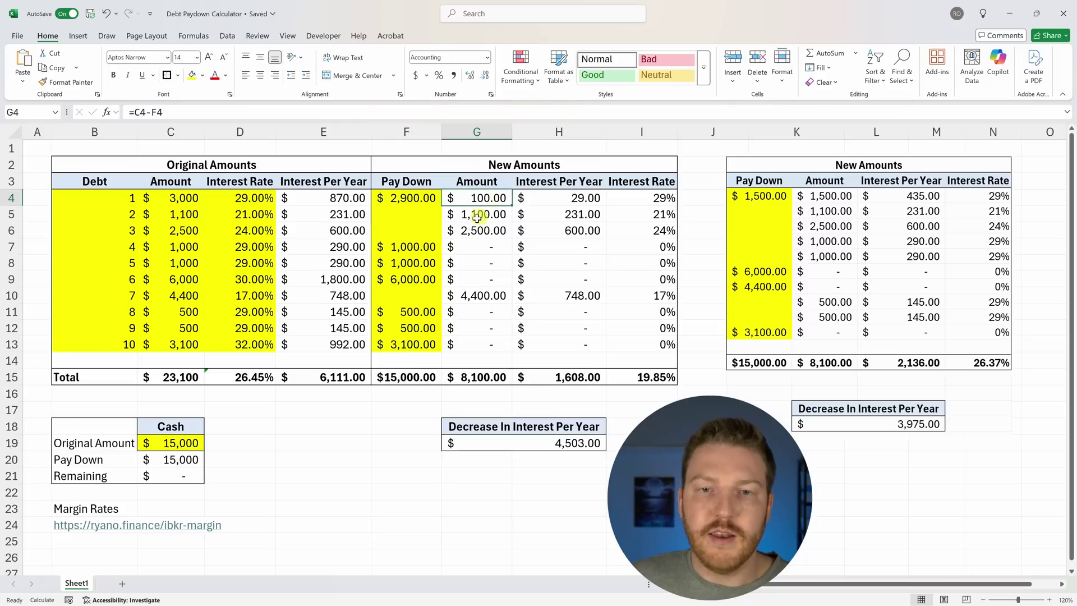
pyautogui.click(874, 279)
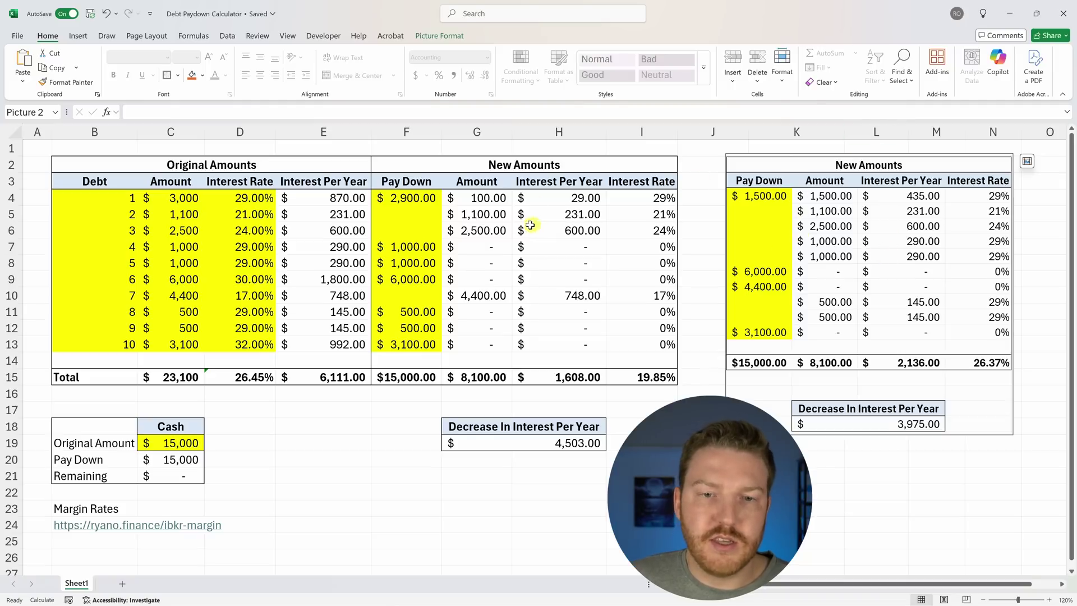
pyautogui.click(648, 380)
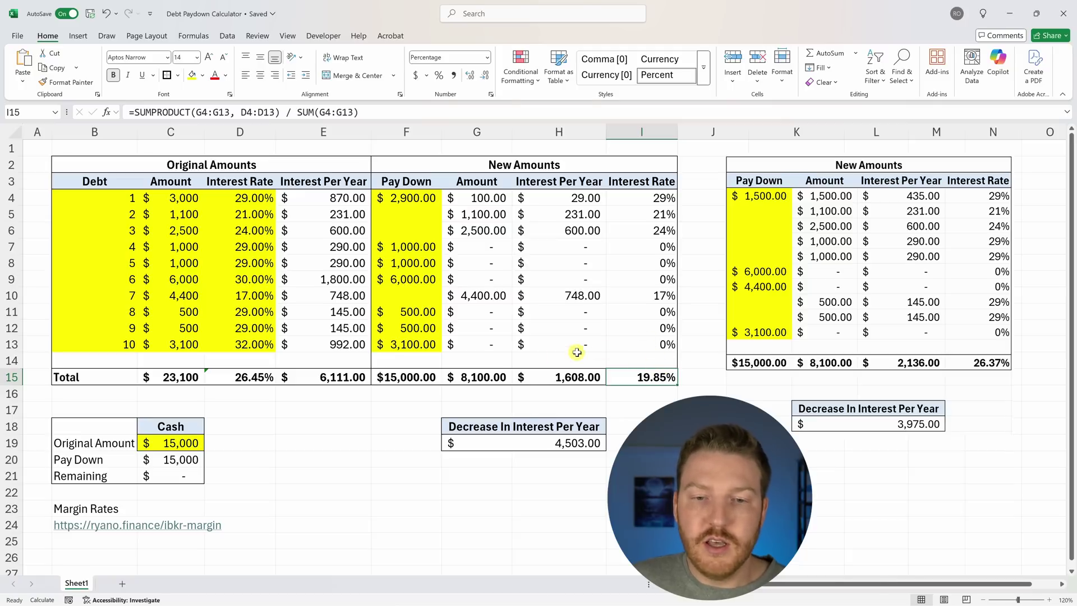
pyautogui.click(553, 446)
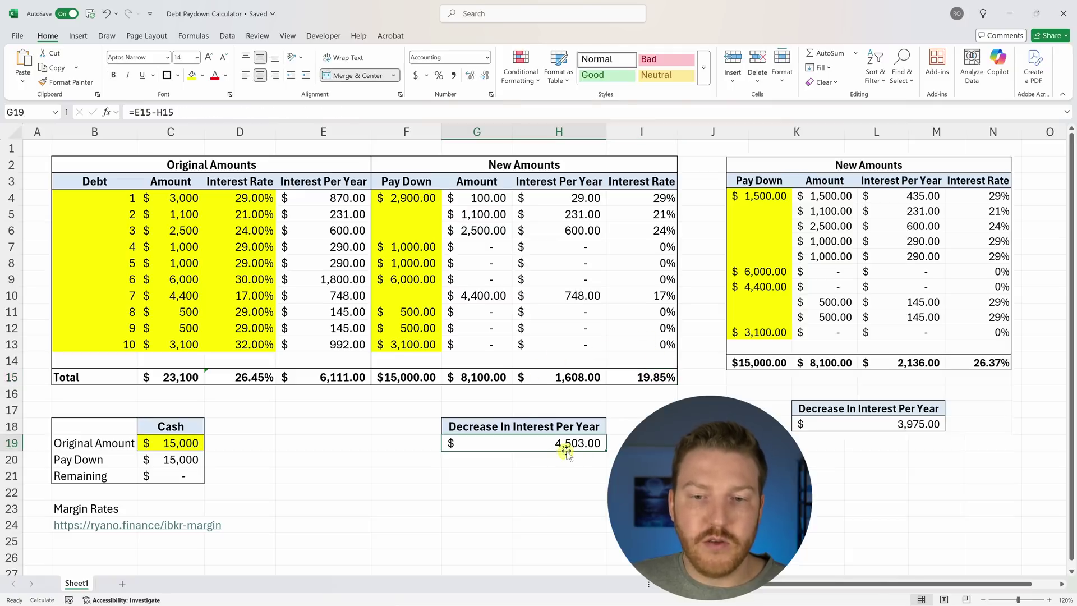
pyautogui.click(864, 414)
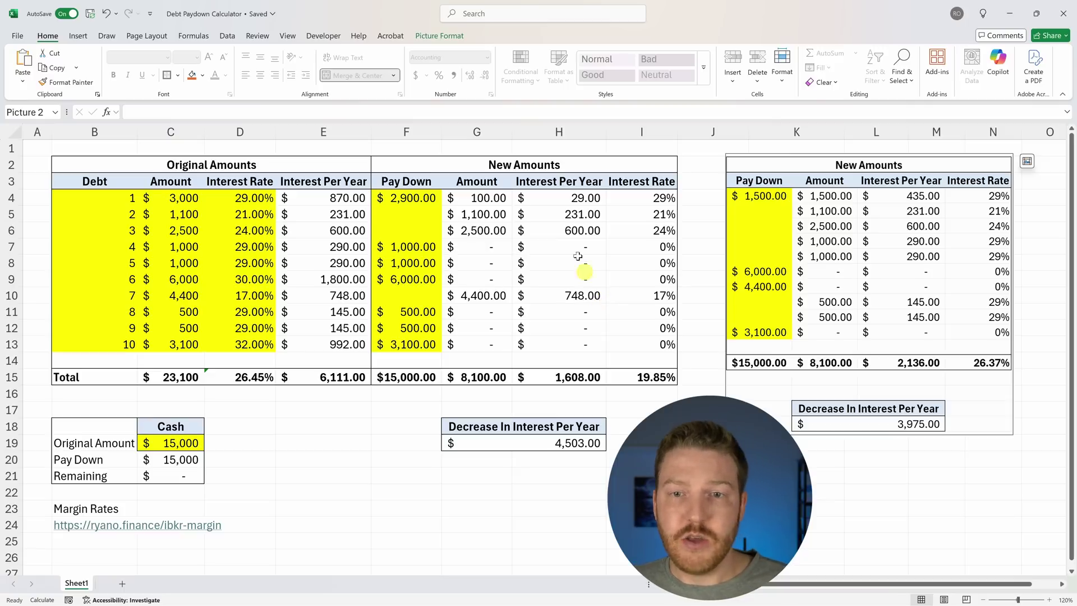
pyautogui.moveTo(474, 202); pyautogui.dragTo(482, 231)
pyautogui.keyDown('ctrl'); pyautogui.click(485, 296); pyautogui.keyUp('ctrl')
pyautogui.click(483, 376)
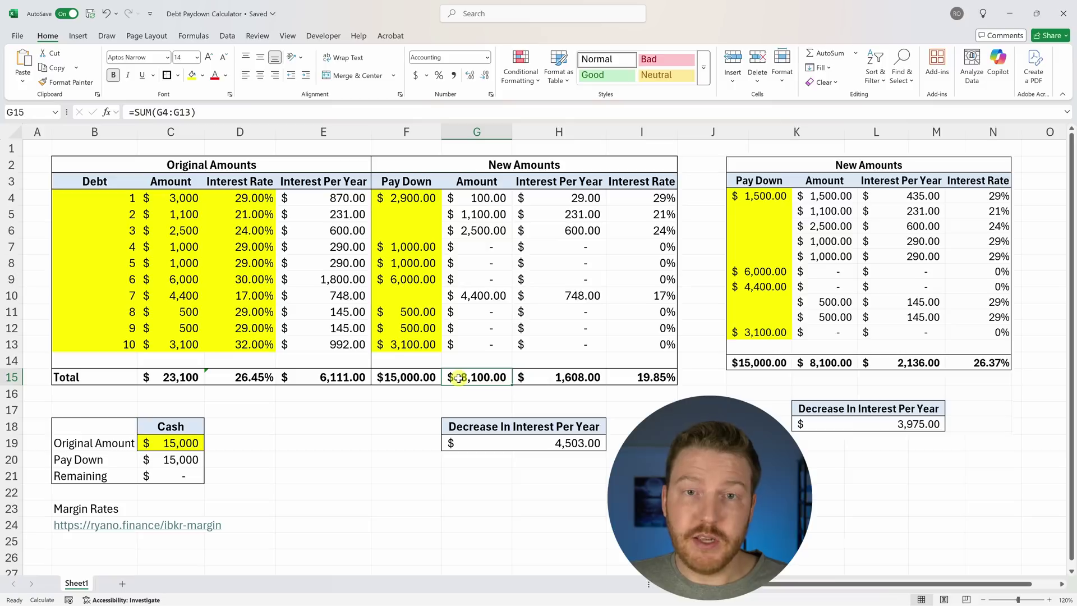
pyautogui.click(645, 377)
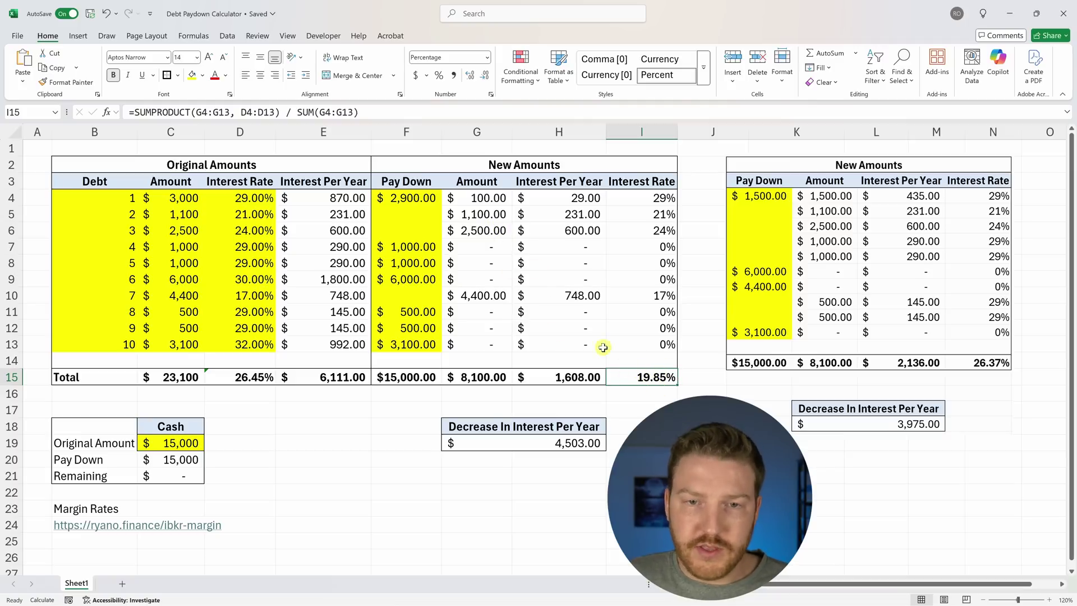
pyautogui.click(482, 198)
pyautogui.click(648, 374)
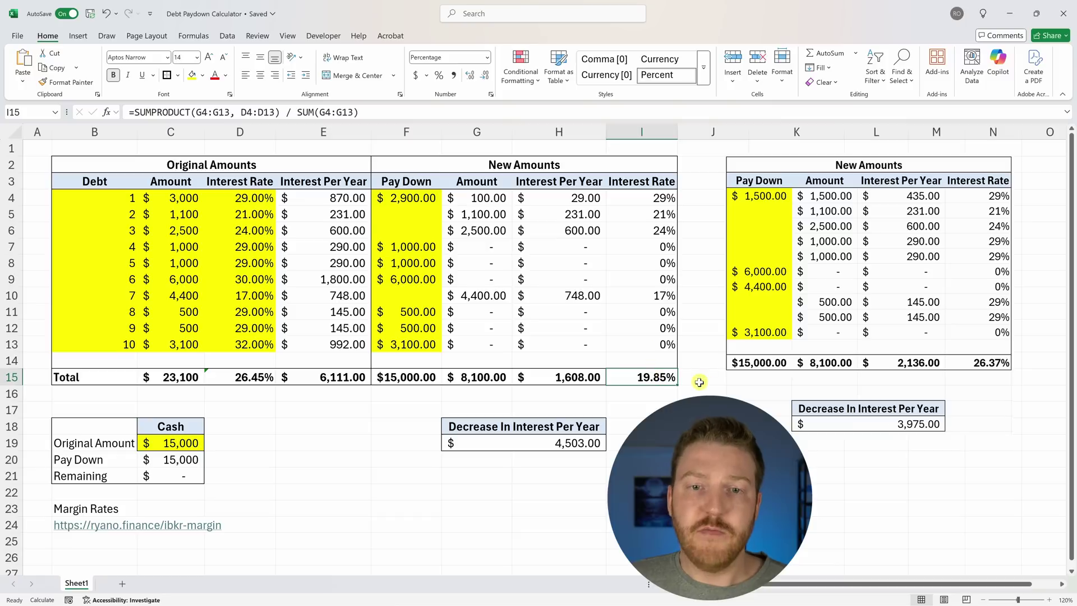
pyautogui.moveTo(481, 199); pyautogui.dragTo(483, 230)
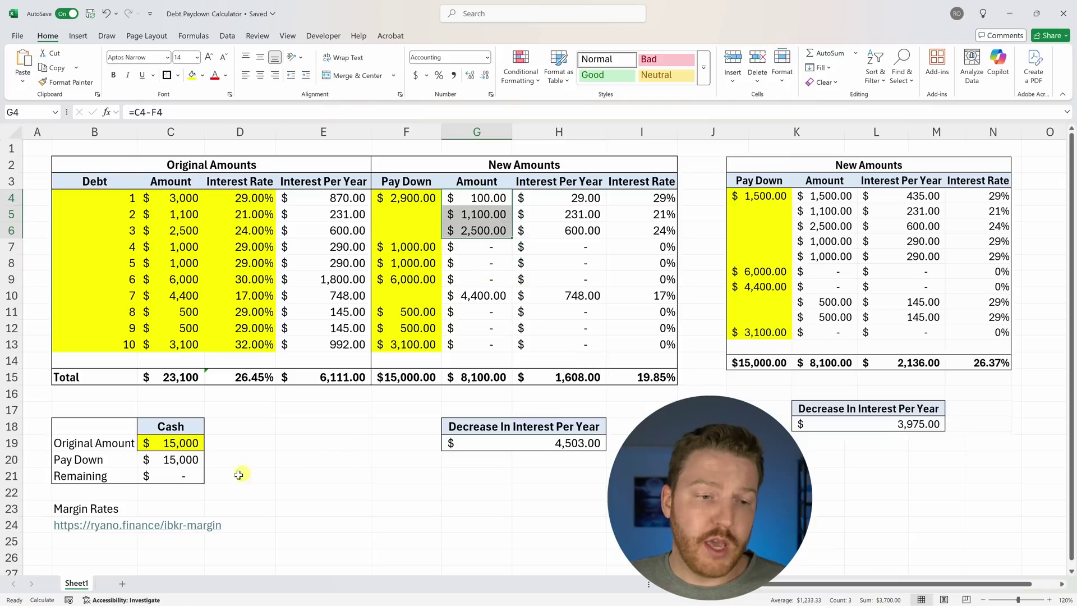
pyautogui.click(95, 529)
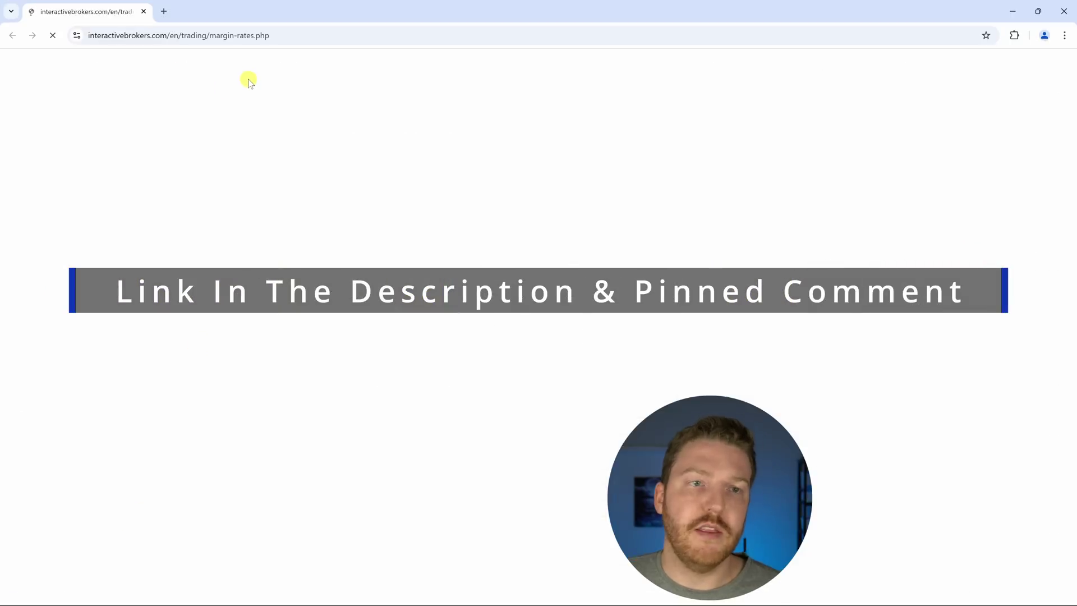
# Enter an 8000 balance in the IBKR margin calculator and calculate the blended rate
pyautogui.scroll(-9, 507, 140)
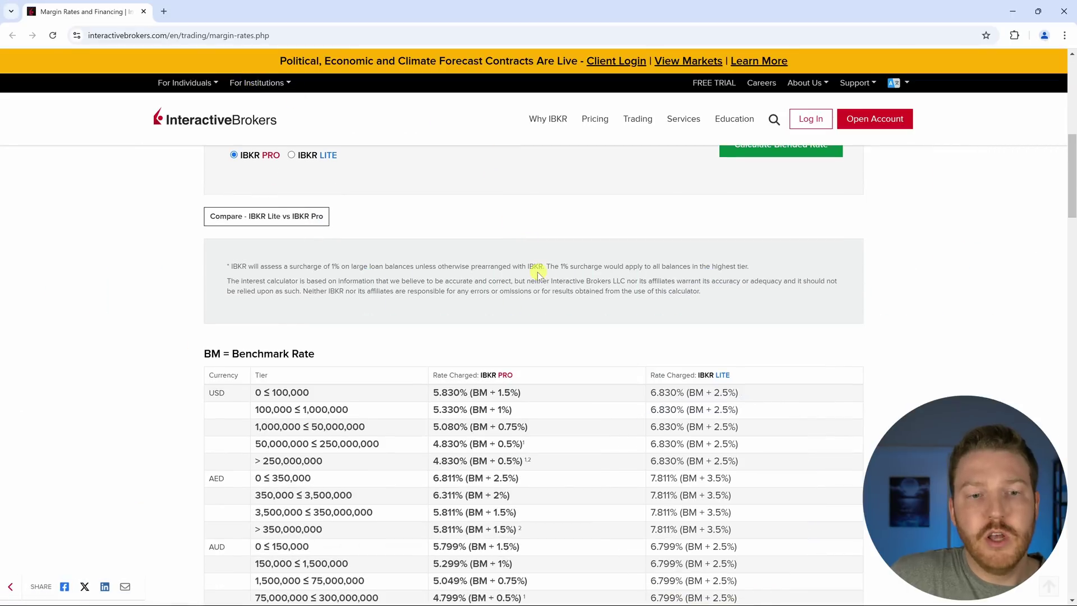
pyautogui.scroll(5, 393, 328)
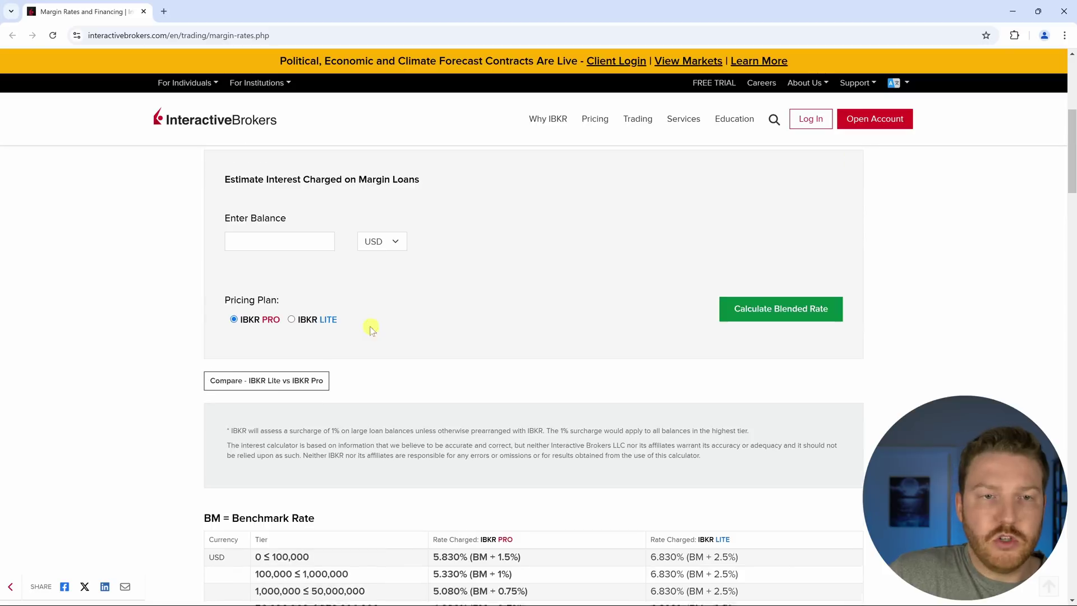
pyautogui.click(293, 355)
pyautogui.scroll(-2, 393, 348)
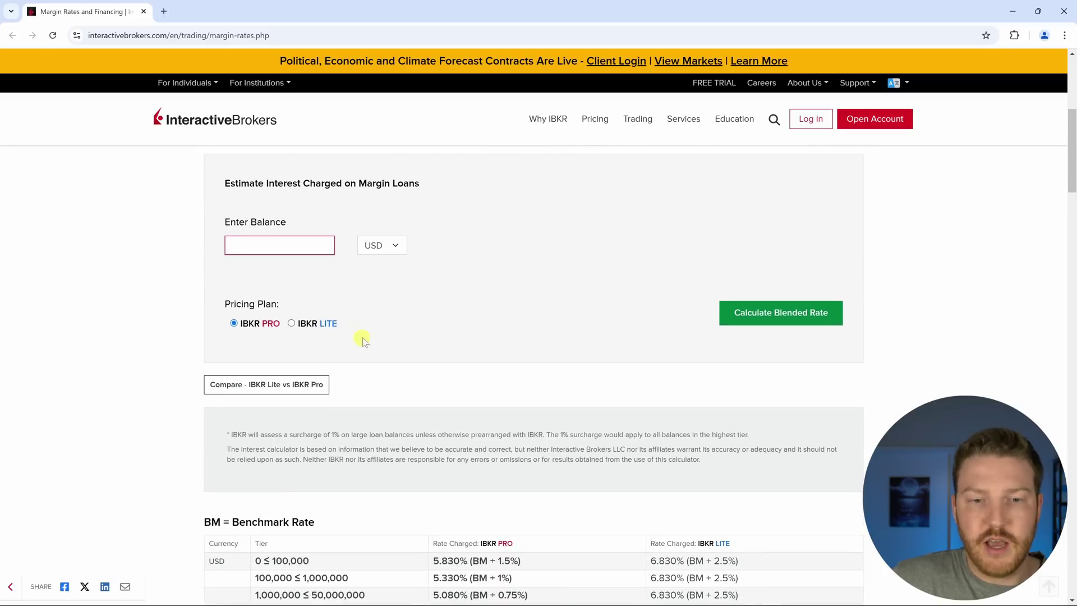
pyautogui.write('8000')
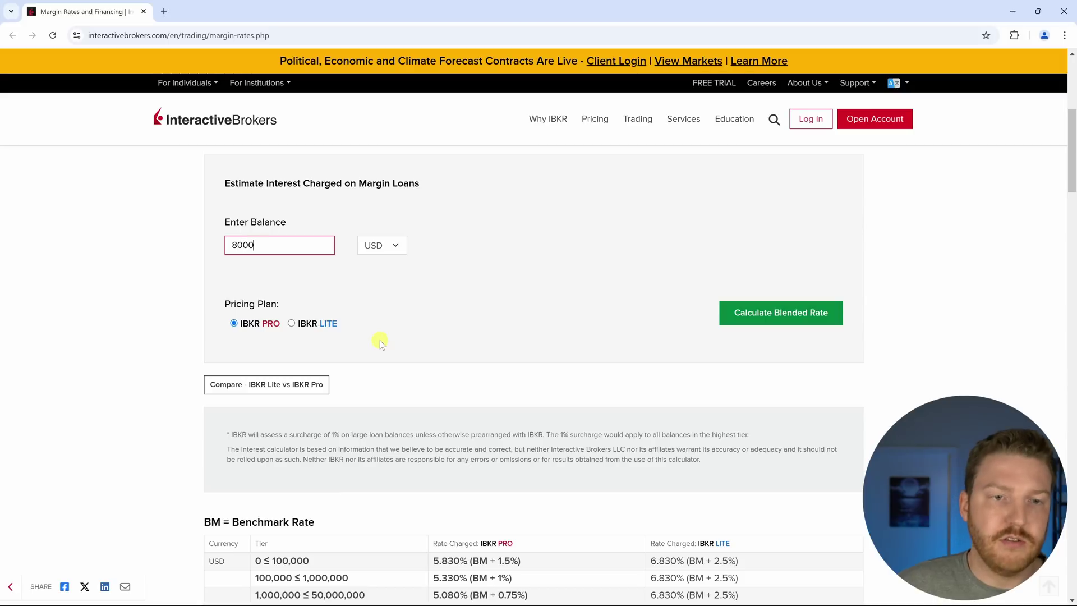
pyautogui.click(783, 317)
# Highlight the 5.830% blended rate result, then go back to the Excel workbook
pyautogui.scroll(-3, 797, 328)
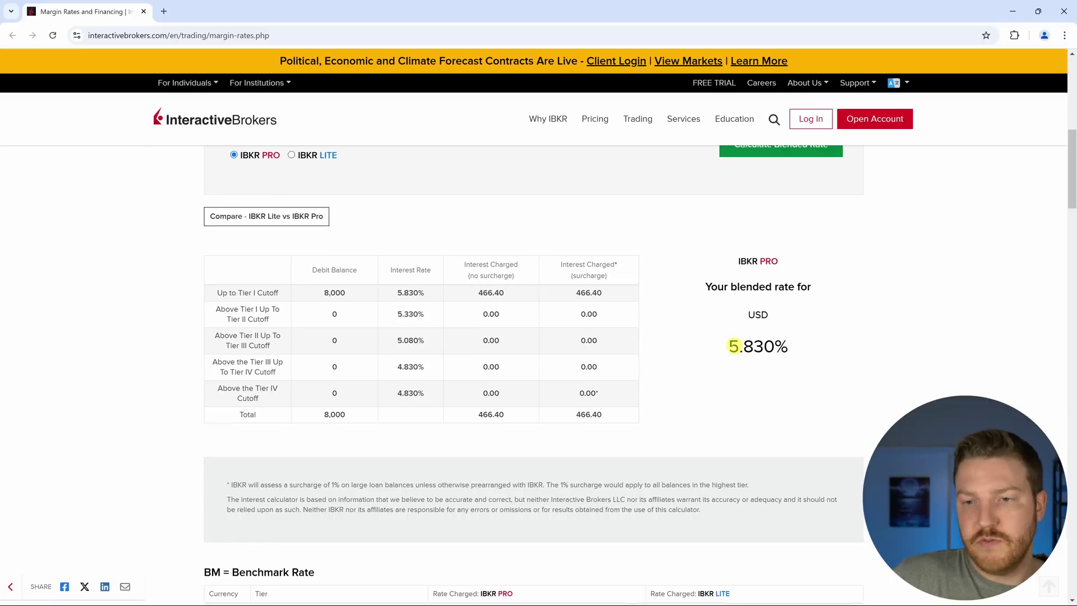
pyautogui.moveTo(731, 348); pyautogui.dragTo(764, 349)
pyautogui.click(729, 353)
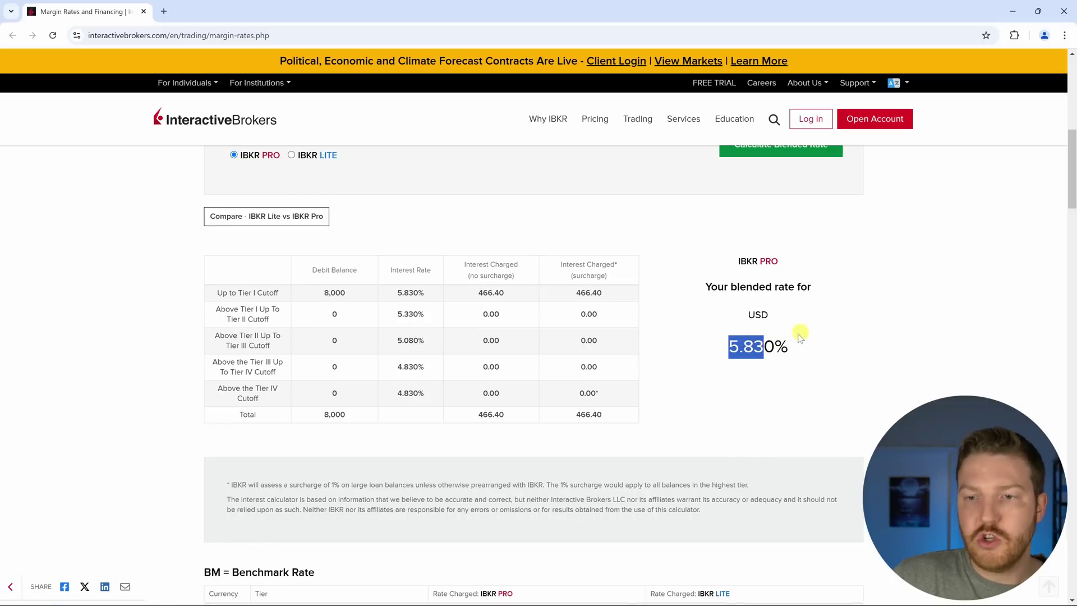
pyautogui.scroll(-2, 774, 139)
pyautogui.scroll(1, 856, 150)
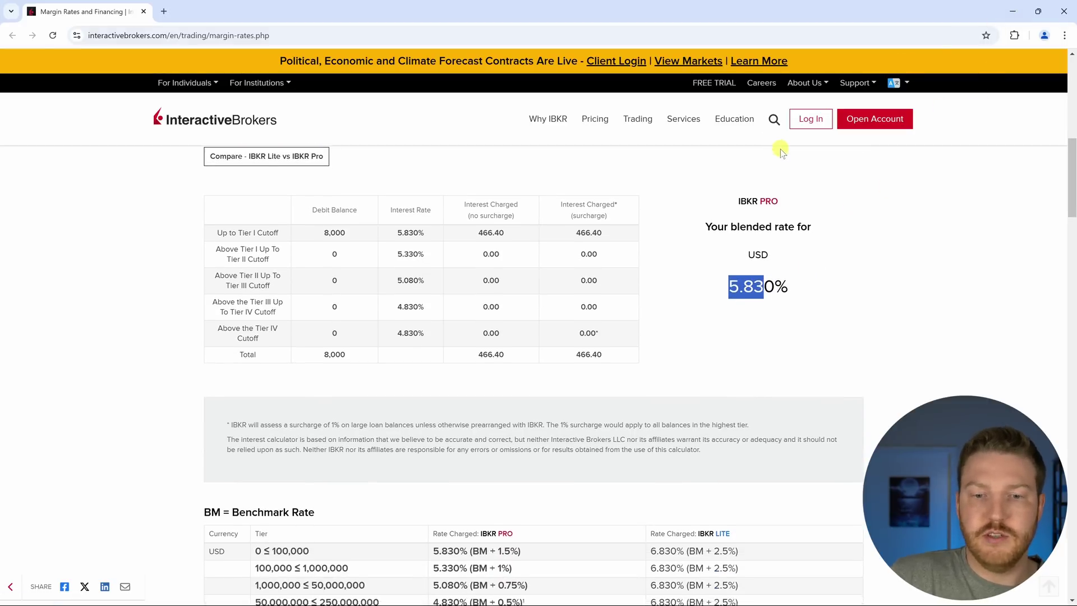
pyautogui.scroll(-1, 894, 169)
pyautogui.scroll(1, 998, 118)
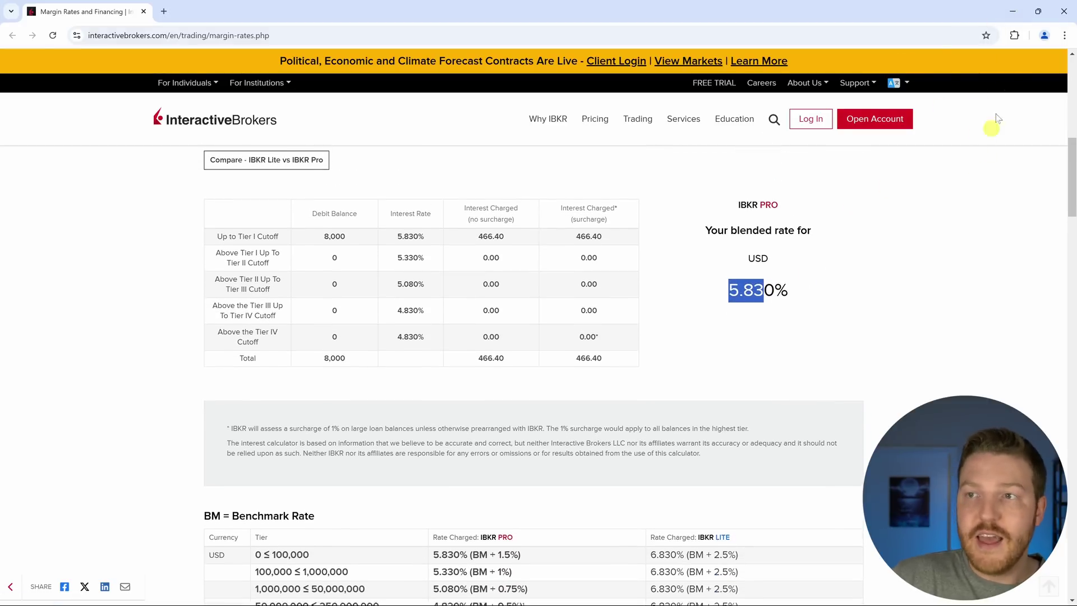
pyautogui.click(1014, 21)
pyautogui.click(667, 379)
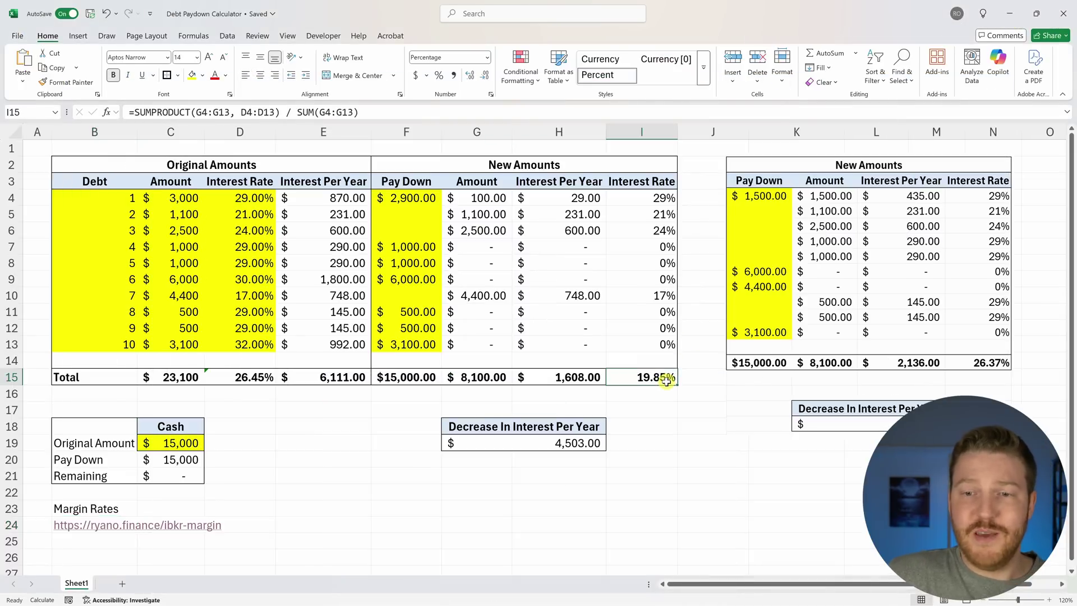